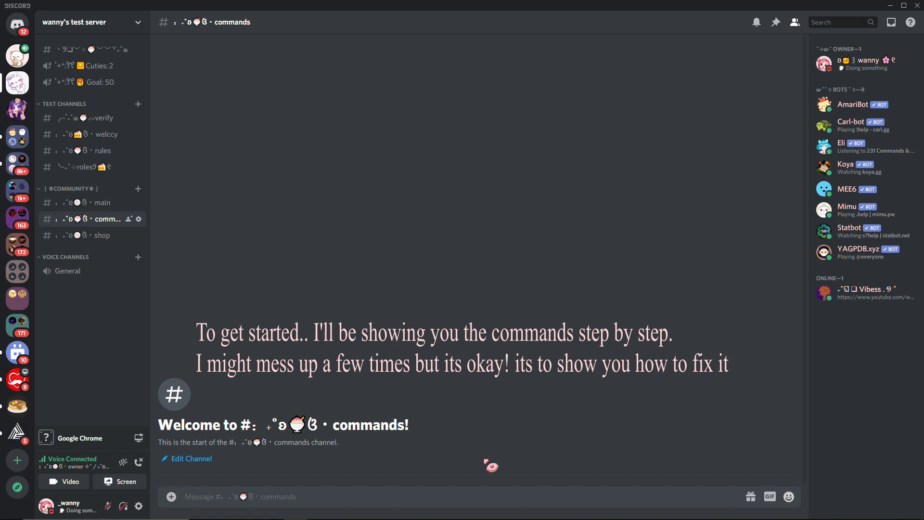
# - Create a Mimu embed named rules by sending ".embed create rules" in the commands channel
pyautogui.write('.embe')
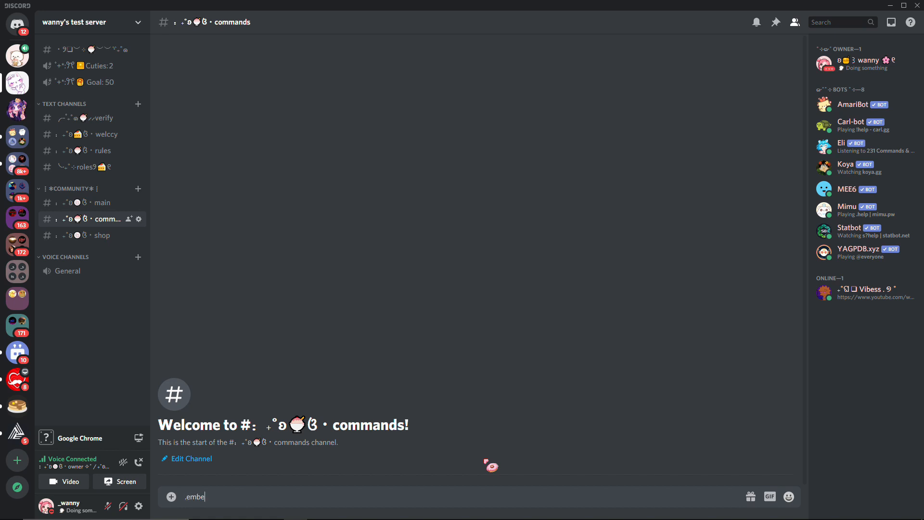
pyautogui.write('d create ')
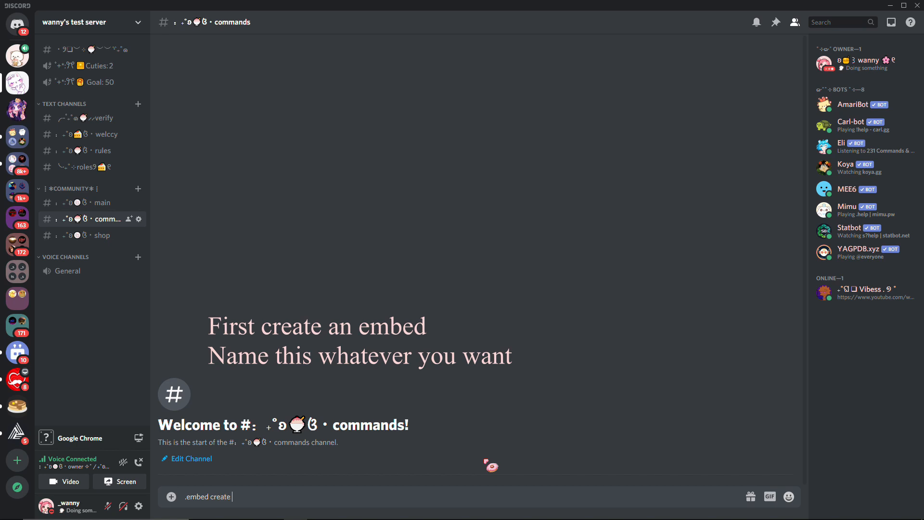
pyautogui.write('rules')
pyautogui.press('Return')
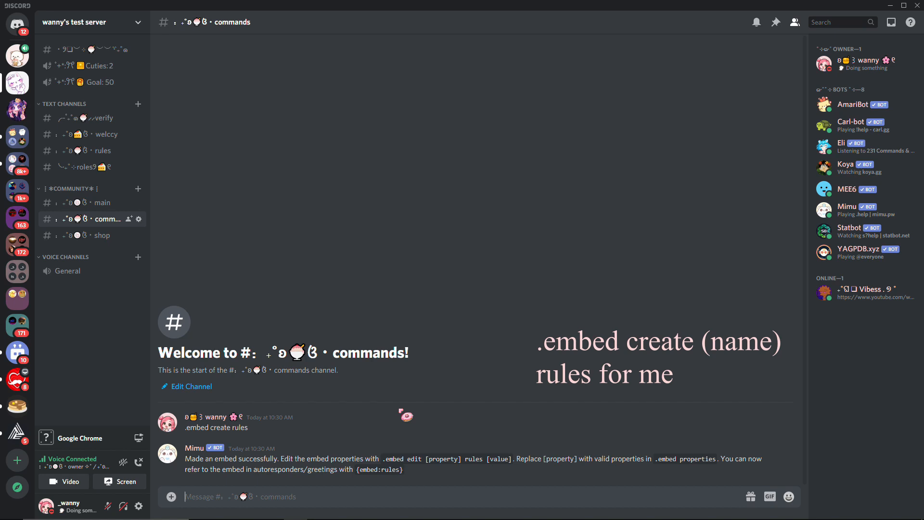
# - Send ".embed edit author rules" with "Read the rules!" framed by decorative symbols as the author text
pyautogui.write('.embed e')
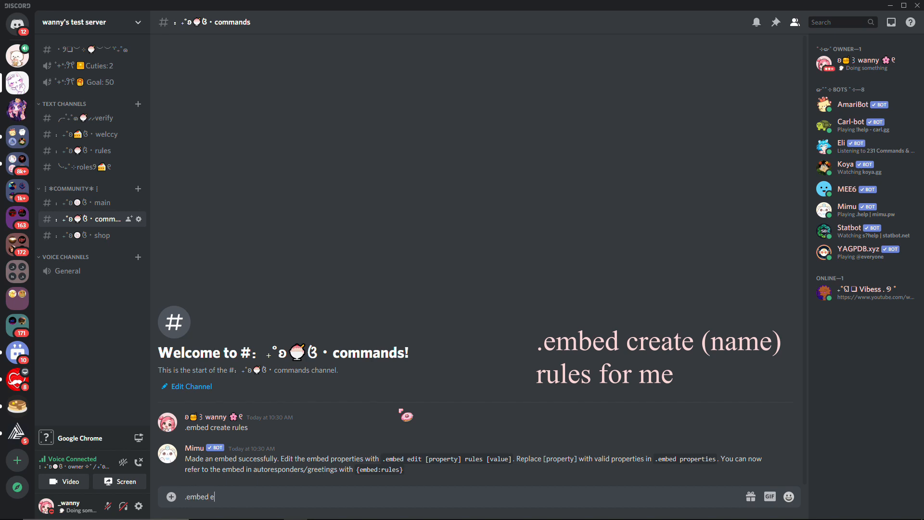
pyautogui.write('dit author ')
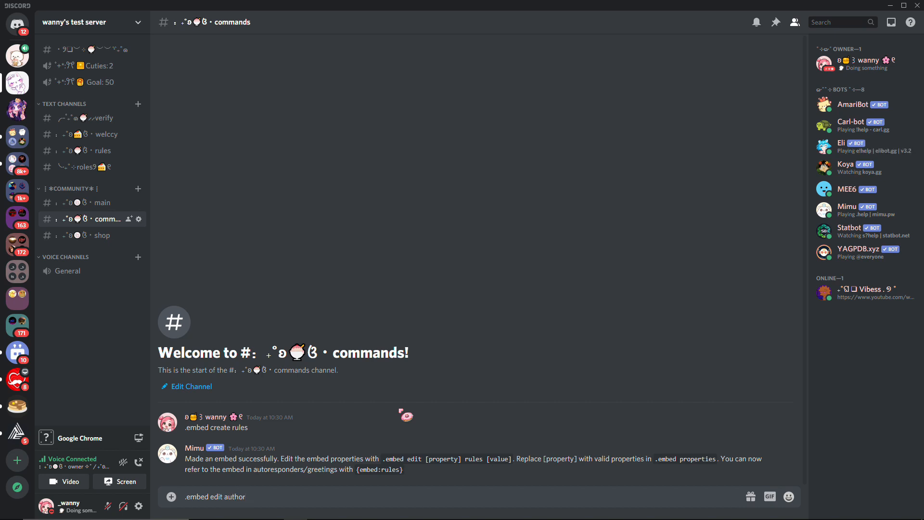
pyautogui.write('rules')
pyautogui.doubleClick(248, 497)
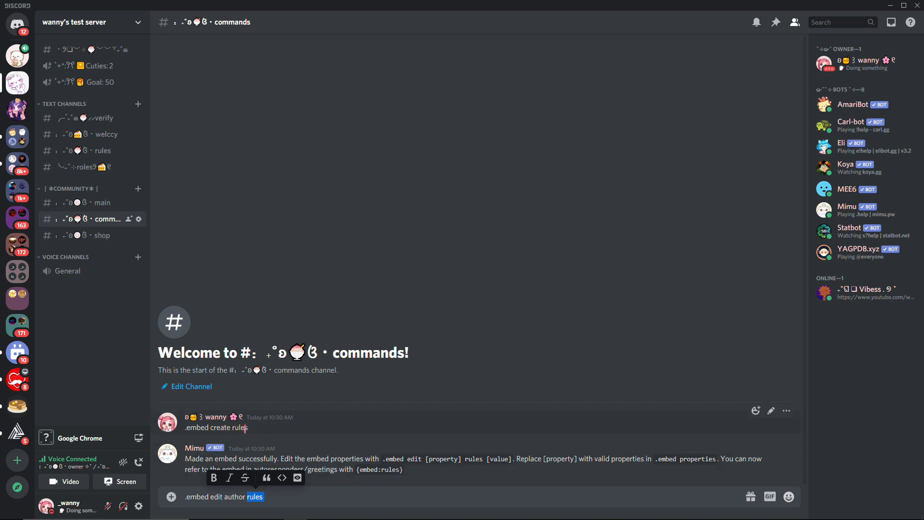
pyautogui.click(342, 497)
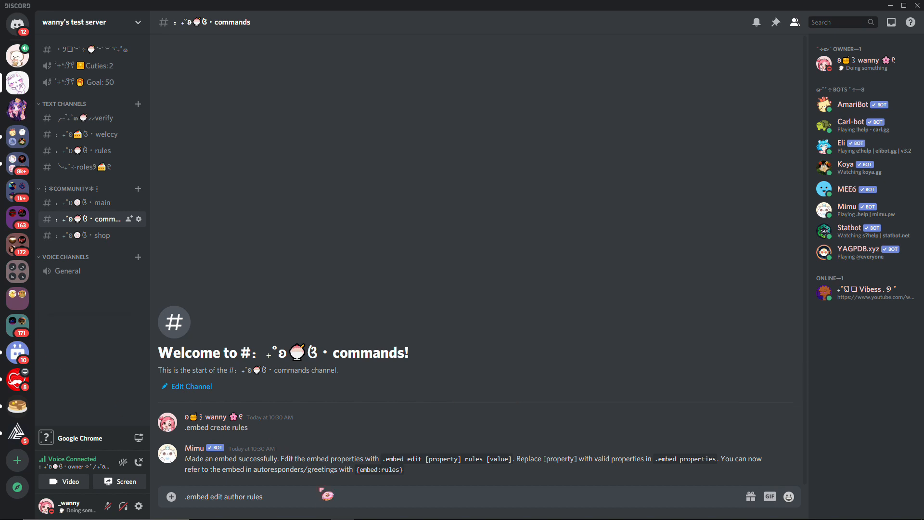
pyautogui.write('₊˚ෆ: Read the rules! · ୨୧₊˚')
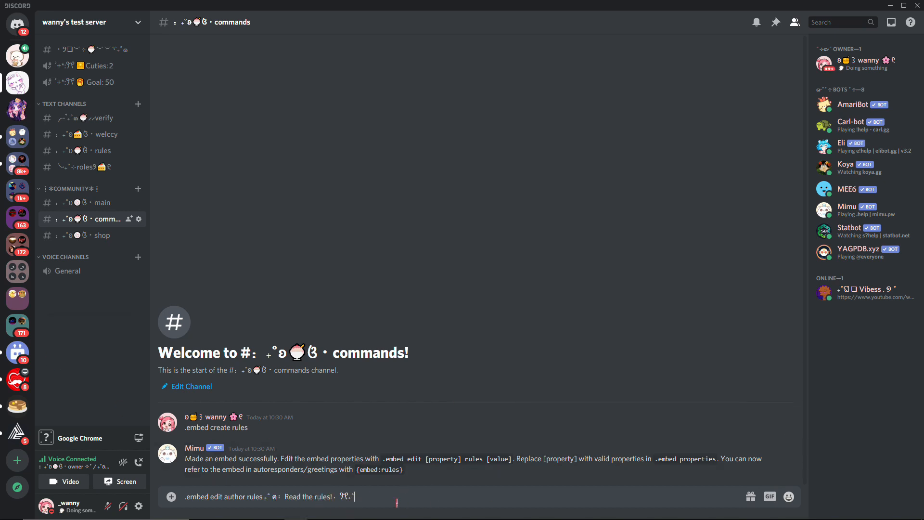
pyautogui.press('Return')
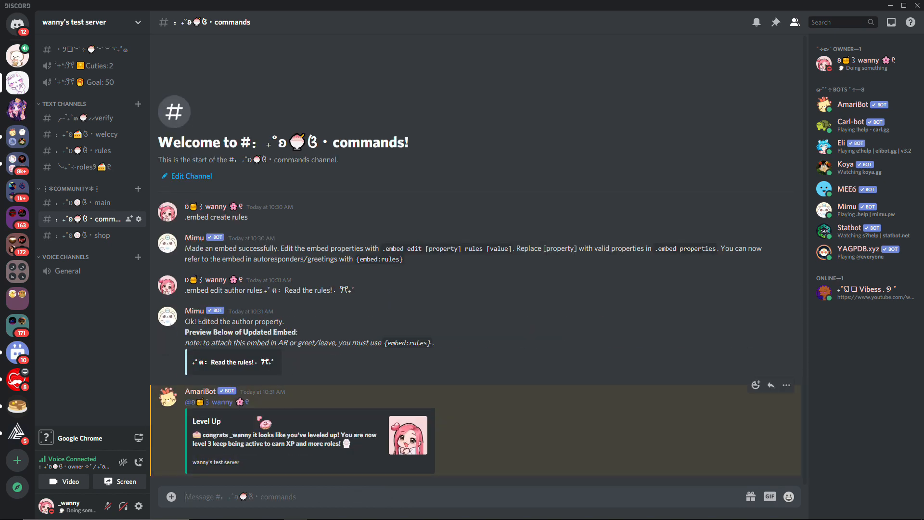
# - Delete AmariBot's level-up message from the commands channel
pyautogui.rightClick(526, 445)
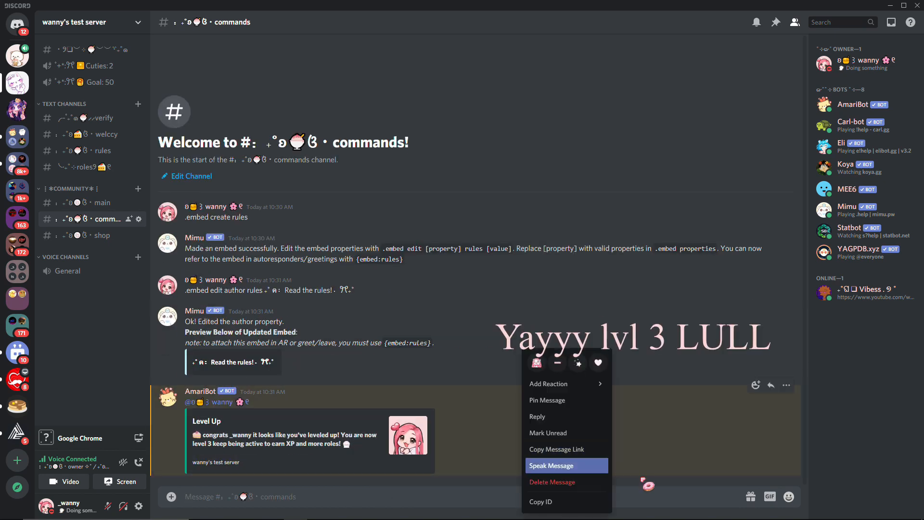
pyautogui.click(579, 484)
pyautogui.click(552, 361)
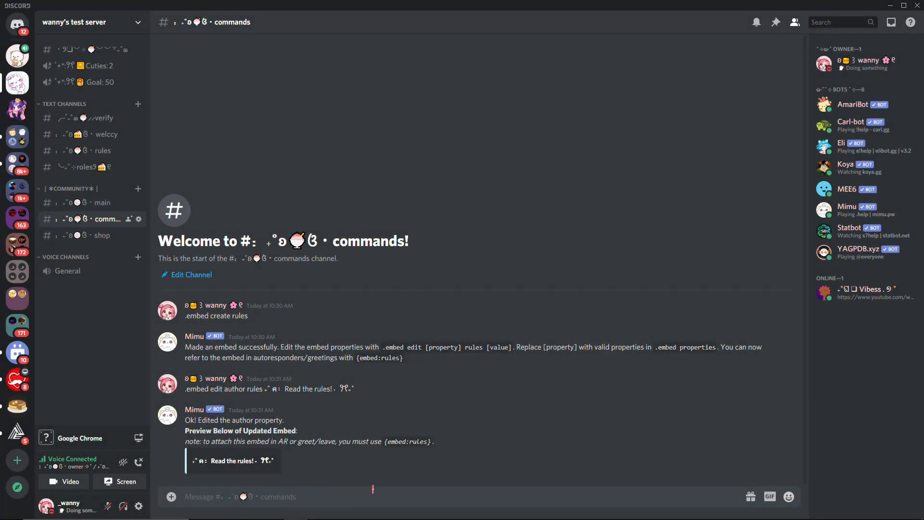
# - Set the rules embed's title by sending ".embed edit title rules Follow them please!!"
pyautogui.write('.embed edit')
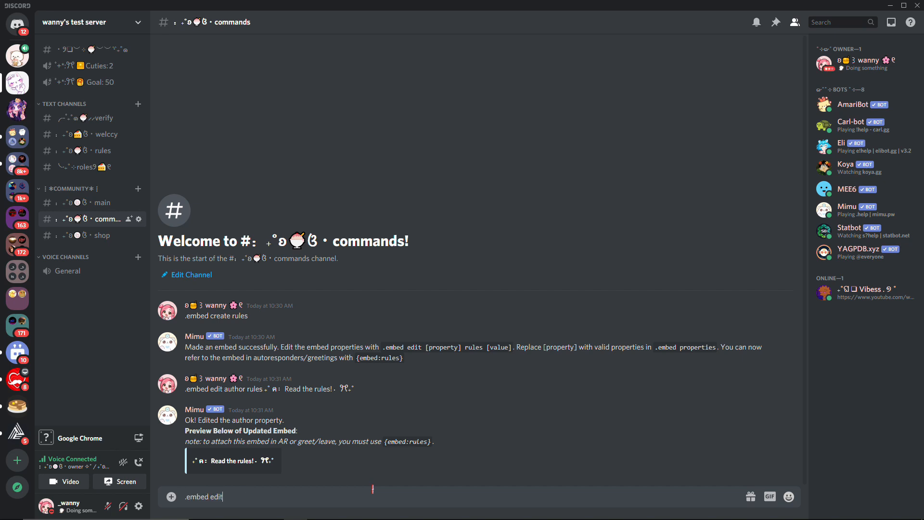
pyautogui.write(' title')
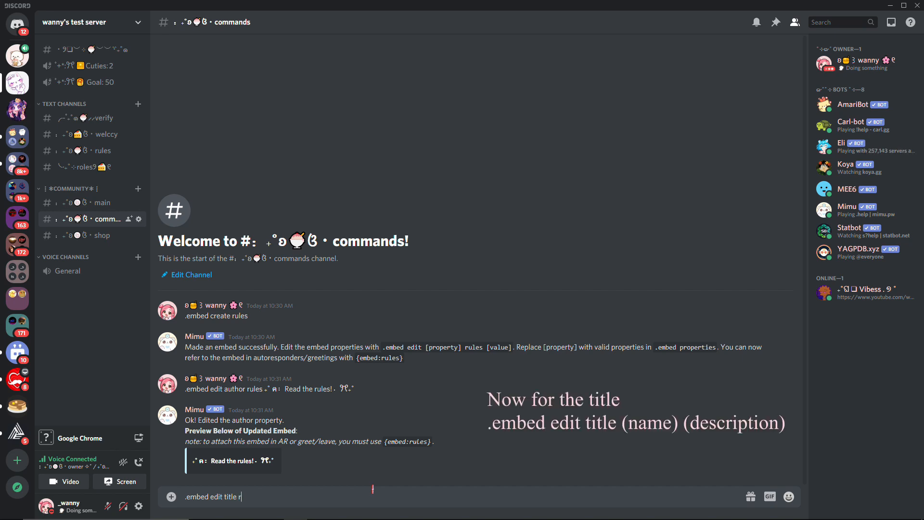
pyautogui.write(' rules')
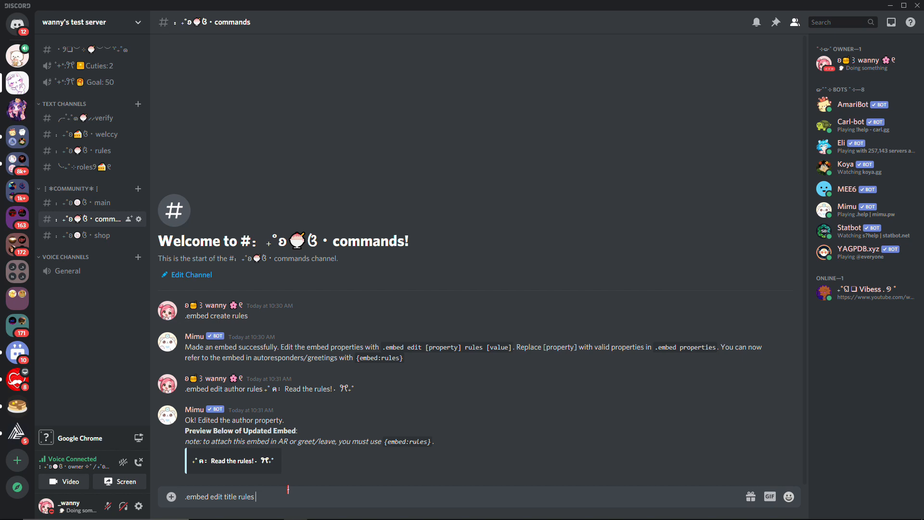
pyautogui.write('Follow them please!!')
pyautogui.press('Return')
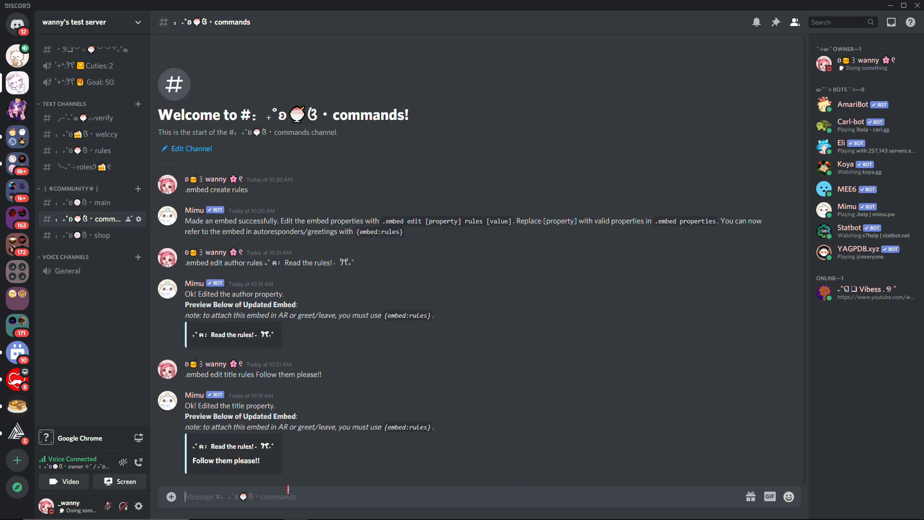
# - Begin an unsent message with ".embed edit description rules" and start a new line beneath it
pyautogui.write('.embed ef')
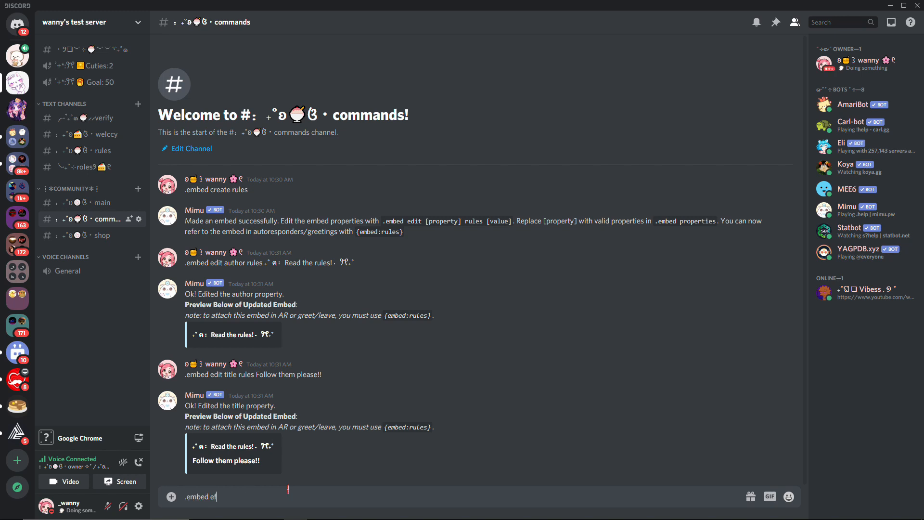
pyautogui.write('it')
pyautogui.press('BackSpace')
pyautogui.press('BackSpace')
pyautogui.press('BackSpace')
pyautogui.write('dit description')
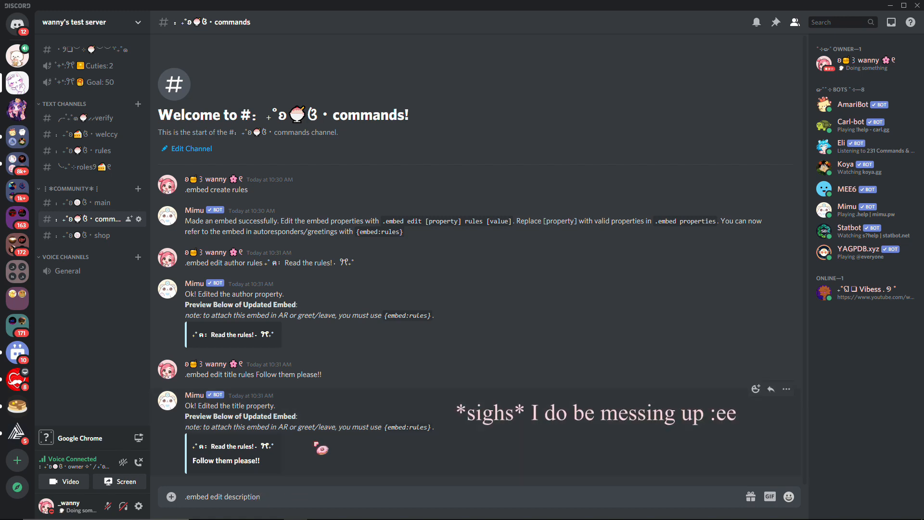
pyautogui.hotkey('shift', 'Return')
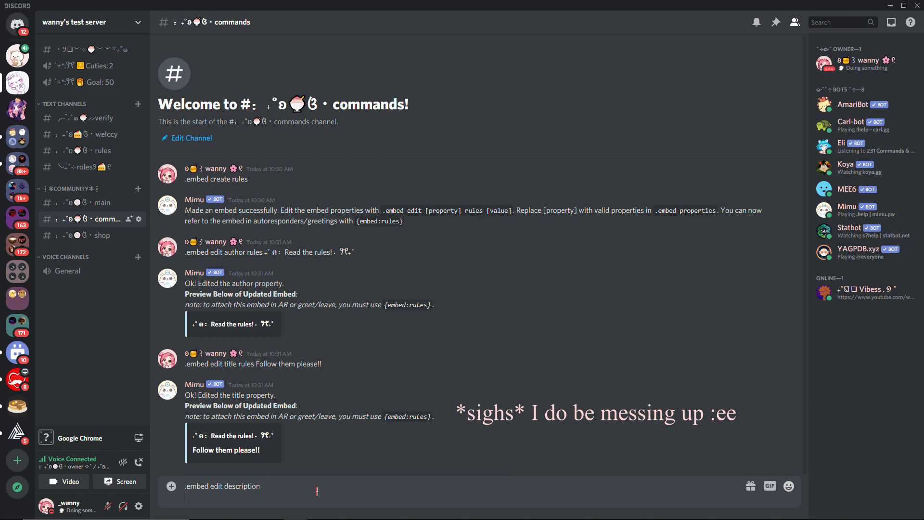
pyautogui.press('BackSpace')
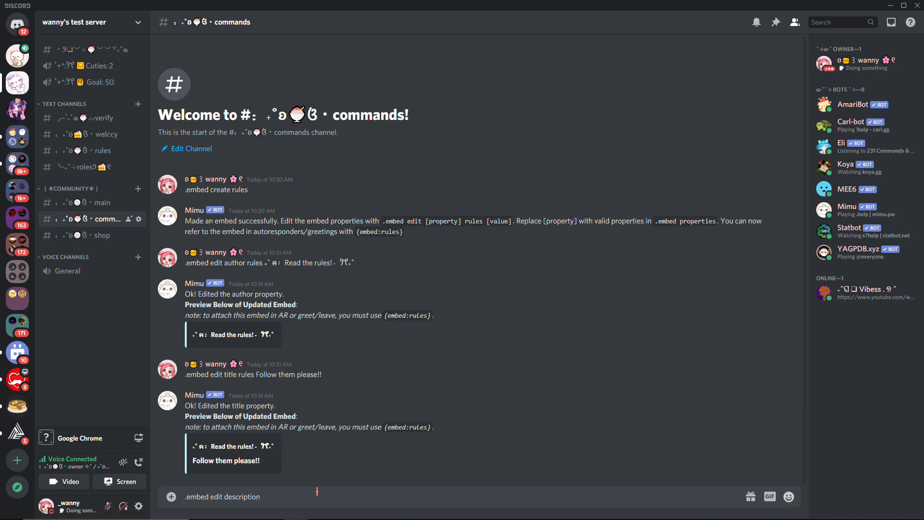
pyautogui.write('rules')
pyautogui.hotkey('shift', 'Return')
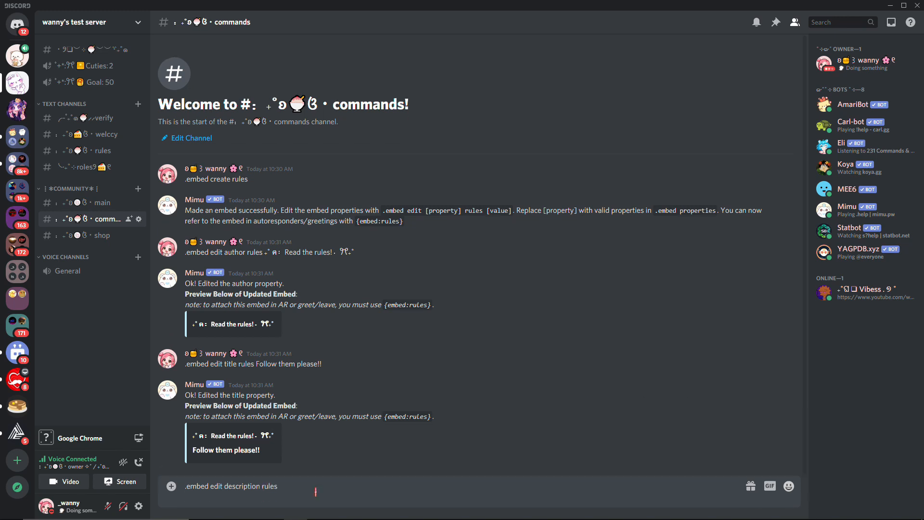
# - Add the first description line as the Star3 emoji followed by "No drama", ending with a line break
pyautogui.write(':star')
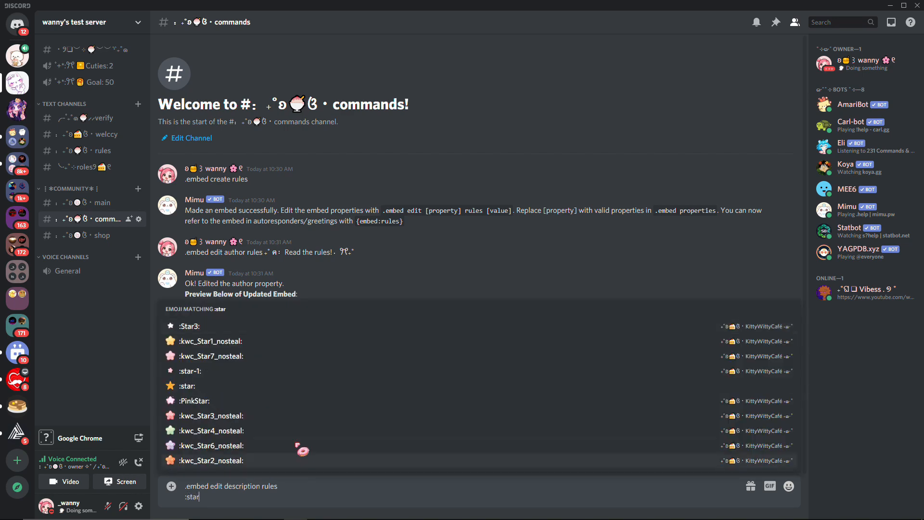
pyautogui.click(223, 326)
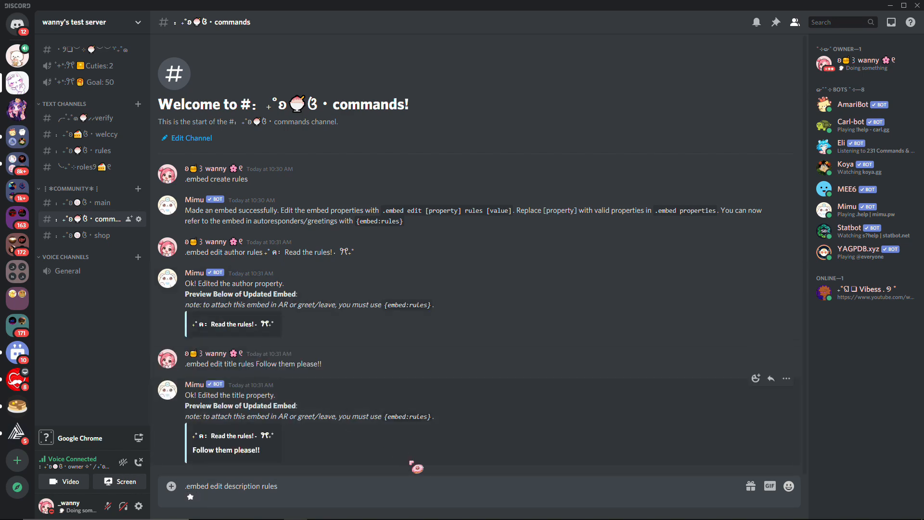
pyautogui.write('no')
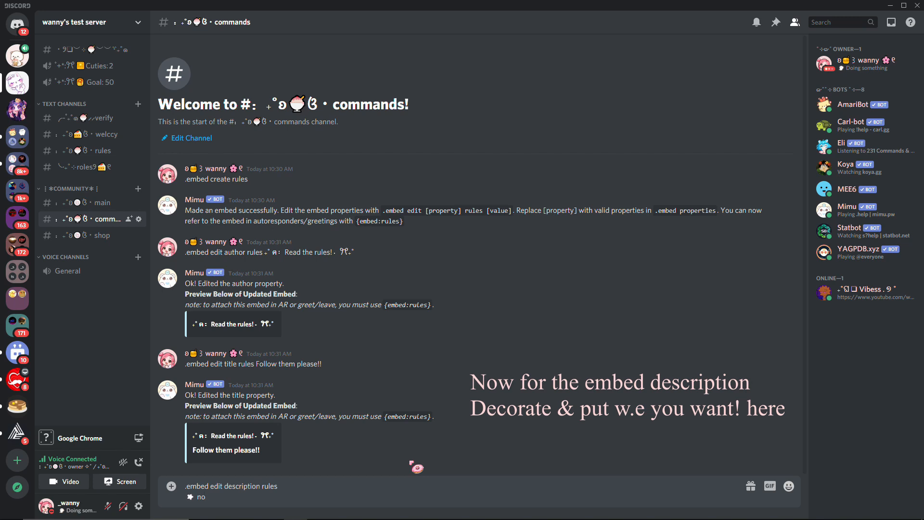
pyautogui.write(' drama')
pyautogui.hotkey('shift', 'Return')
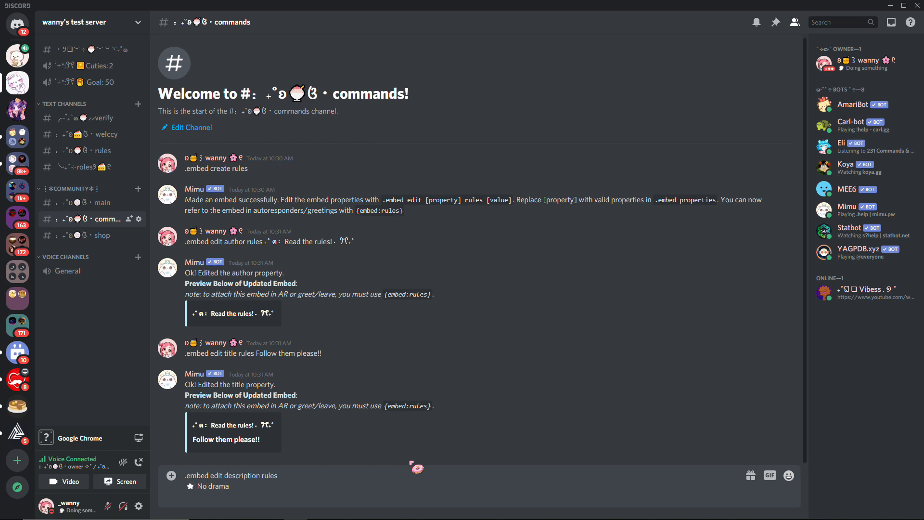
# - Add a second description line with the Star3 emoji and "No self promo", ending with a line break
pyautogui.write(':star')
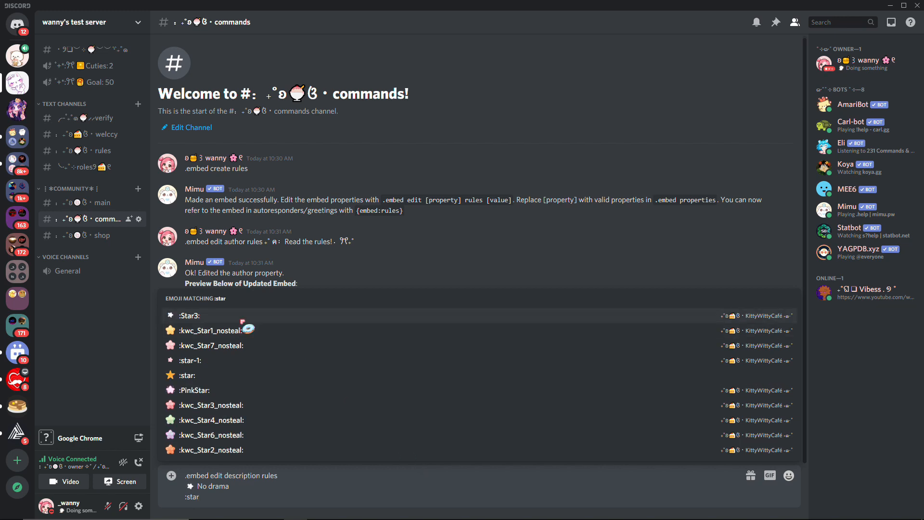
pyautogui.click(242, 318)
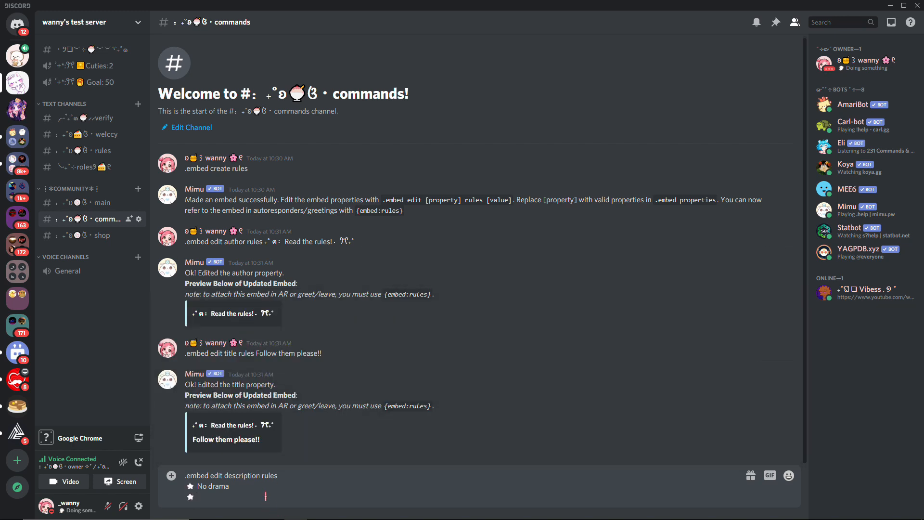
pyautogui.write('No self prmo')
pyautogui.press('BackSpace')
pyautogui.press('BackSpace')
pyautogui.write('omo')
pyautogui.hotkey('shift', 'Return')
# - Add a third description line with the Star3 emoji and "No Illegal or political talk", ending with a line break
pyautogui.write(':sta')
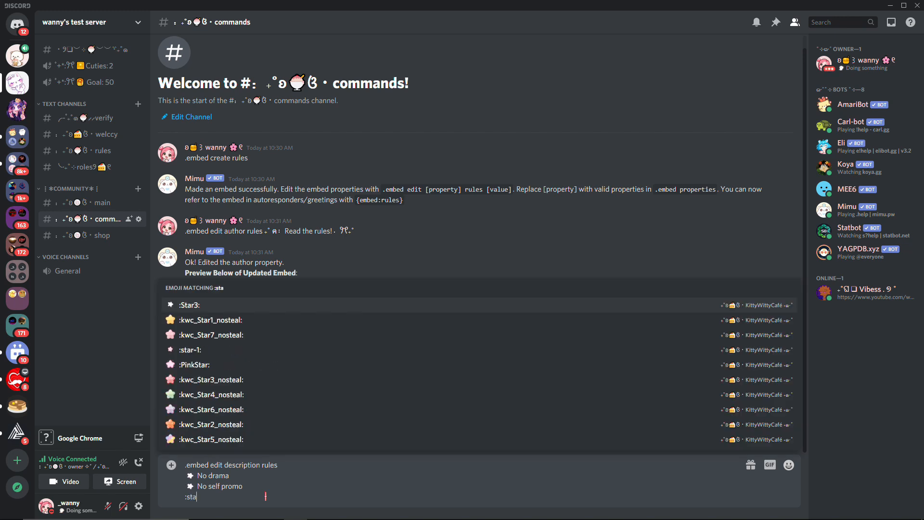
pyautogui.press('Return')
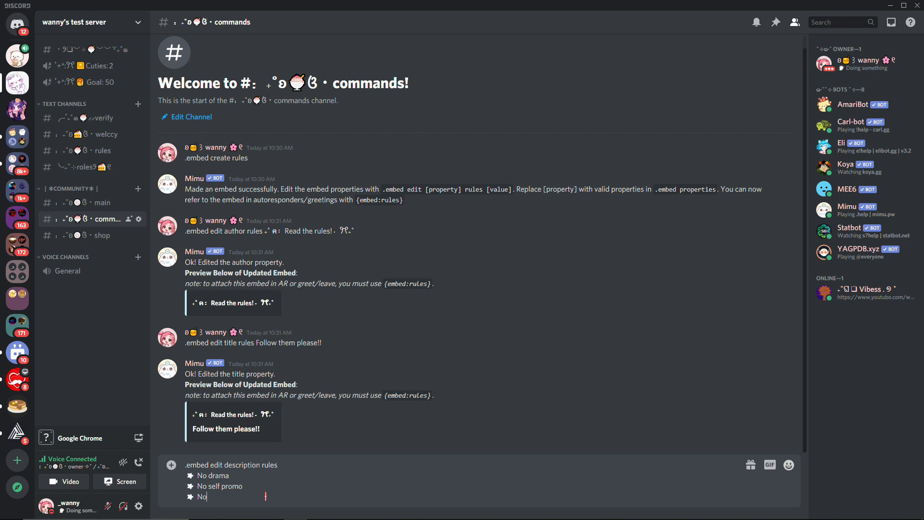
pyautogui.write('No llligal')
pyautogui.rightClick(230, 496)
pyautogui.click(281, 330)
pyautogui.write('or political t')
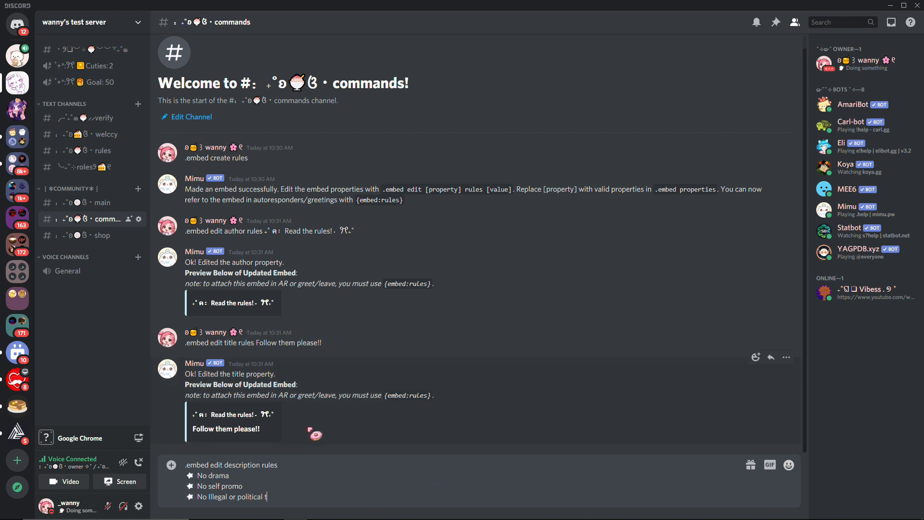
pyautogui.write('alk')
pyautogui.hotkey('shift', 'Return')
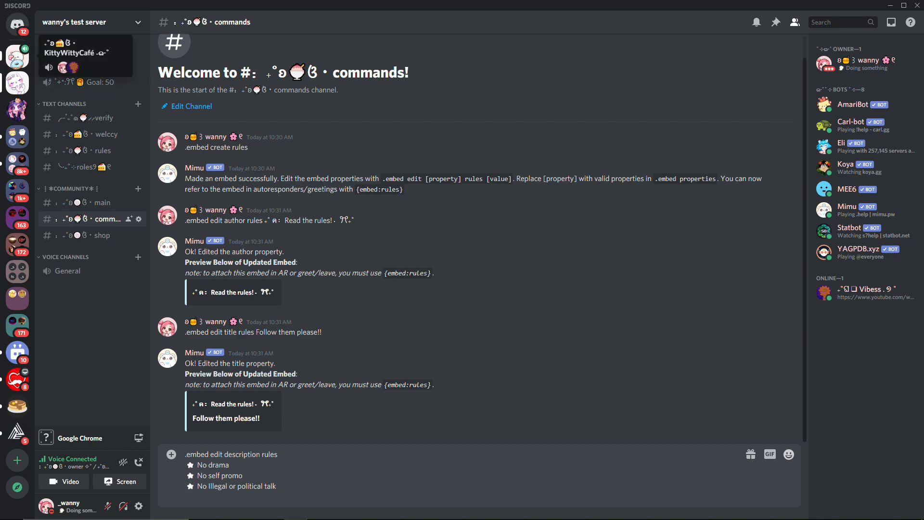
# - Copy the flower divider from a channel's name in the KittyWittyCafé server's channel settings, and return to the test server
pyautogui.click(17, 57)
pyautogui.click(139, 91)
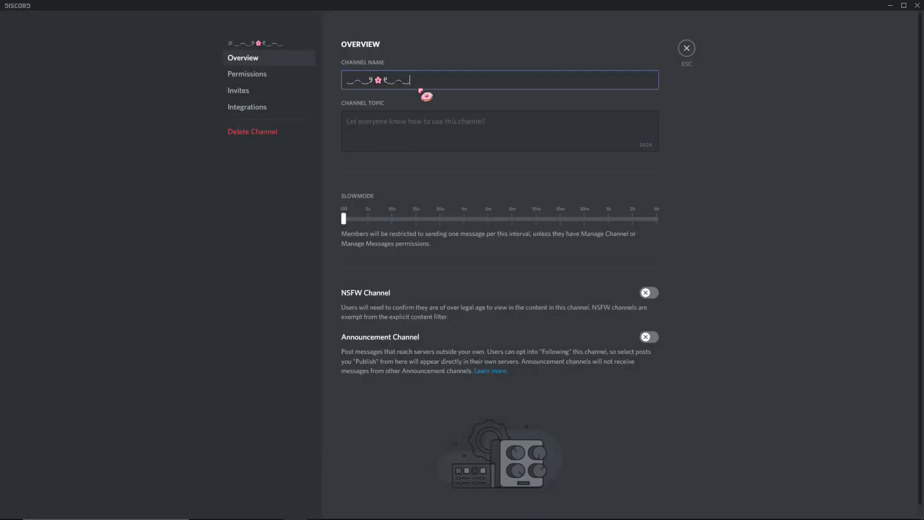
pyautogui.moveTo(419, 81); pyautogui.dragTo(345, 83)
pyautogui.click(686, 48)
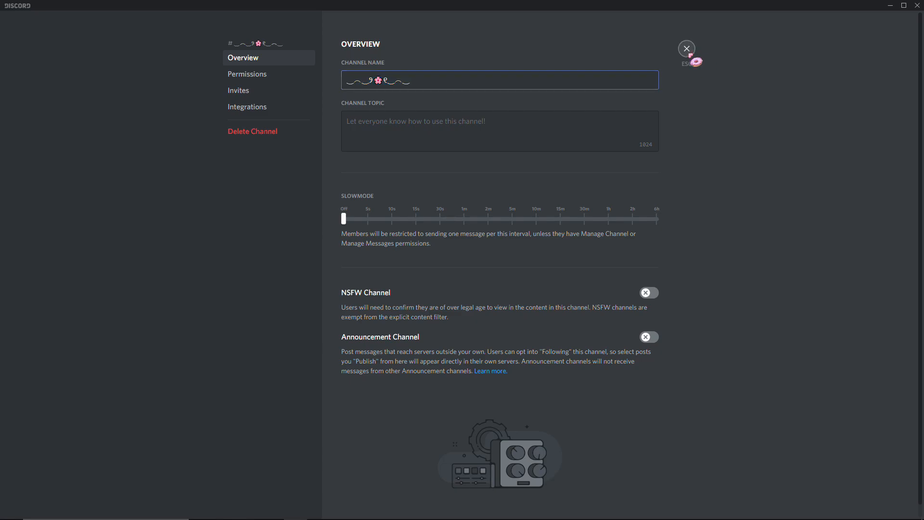
pyautogui.click(17, 83)
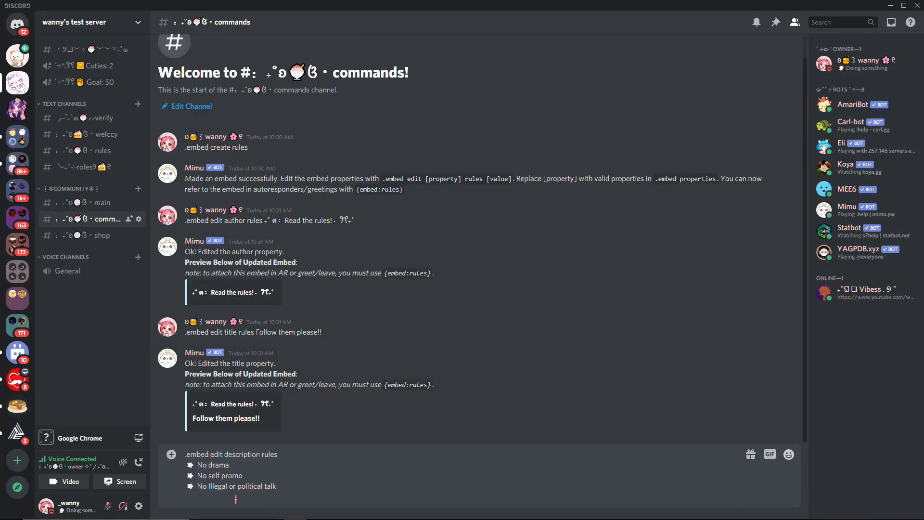
# - Paste the divider below the three rules in the draft and replace its flower with a white heart emoji
pyautogui.write('‿︵‿୨🌸୧‿︵‿')
pyautogui.click(223, 497)
pyautogui.press('BackSpace')
pyautogui.click(788, 456)
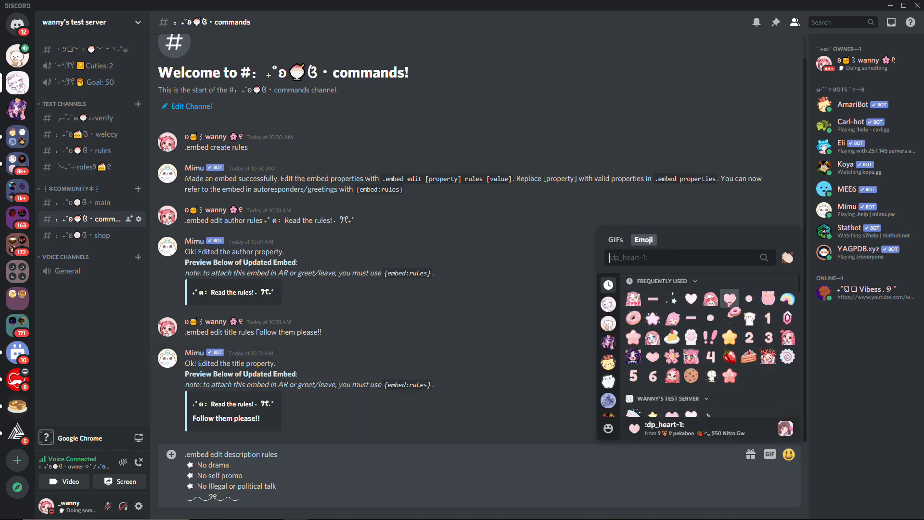
pyautogui.click(691, 299)
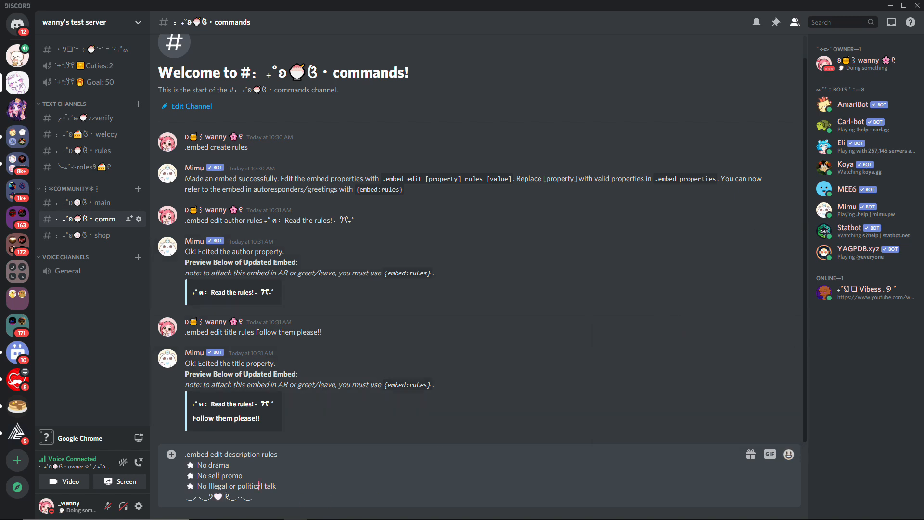
# - Add a description line below the white heart divider with the Star3 emoji and "Do not spam", ending with a line break
pyautogui.click(255, 504)
pyautogui.hotkey('shift', 'Return')
pyautogui.write(':sta')
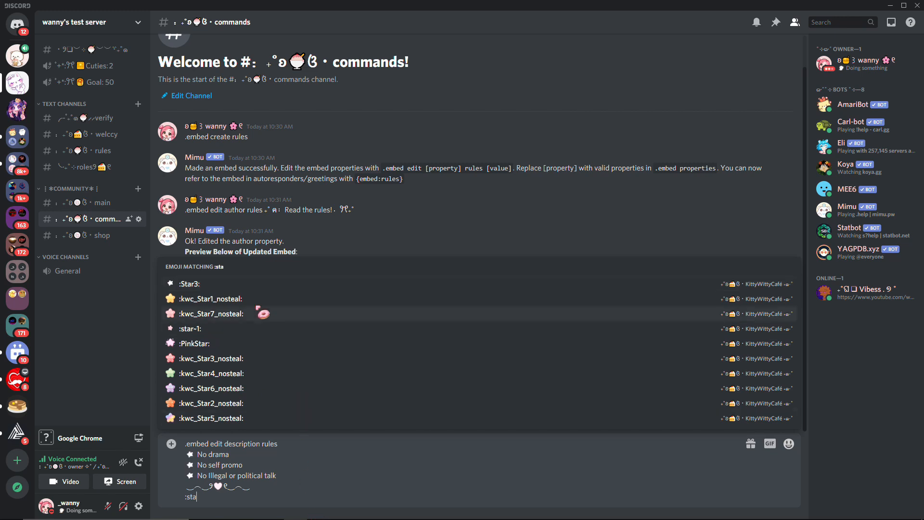
pyautogui.click(251, 284)
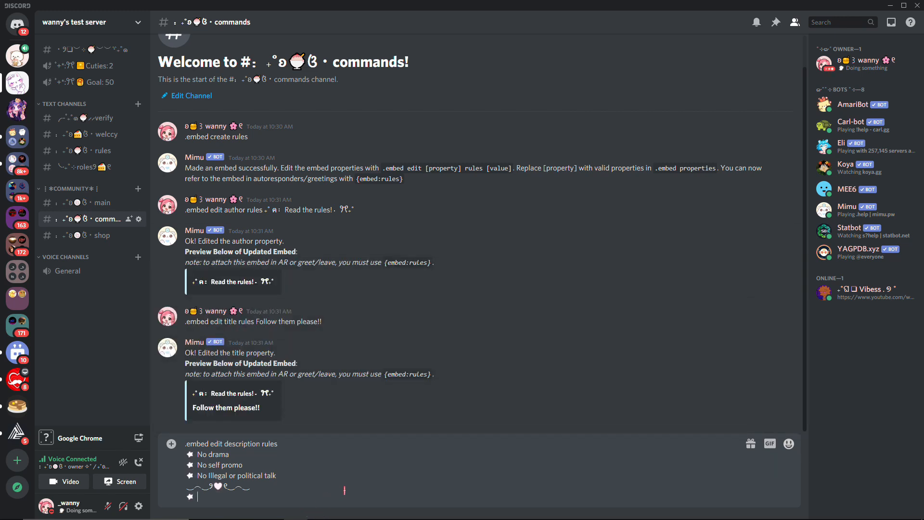
pyautogui.write('Do not spam')
pyautogui.hotkey('shift', 'Return')
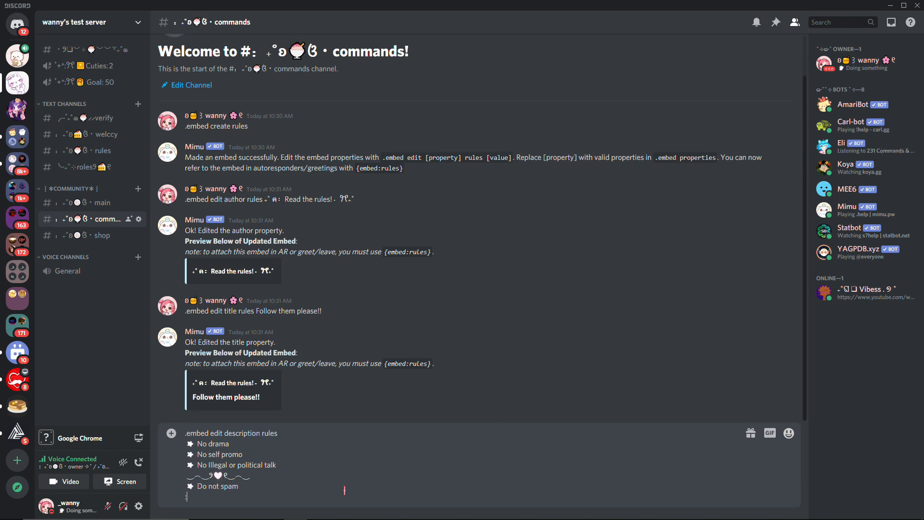
# - Add another rule line with the Star3 emoji and "Do not copy the server", ending with a line break
pyautogui.write(':sta')
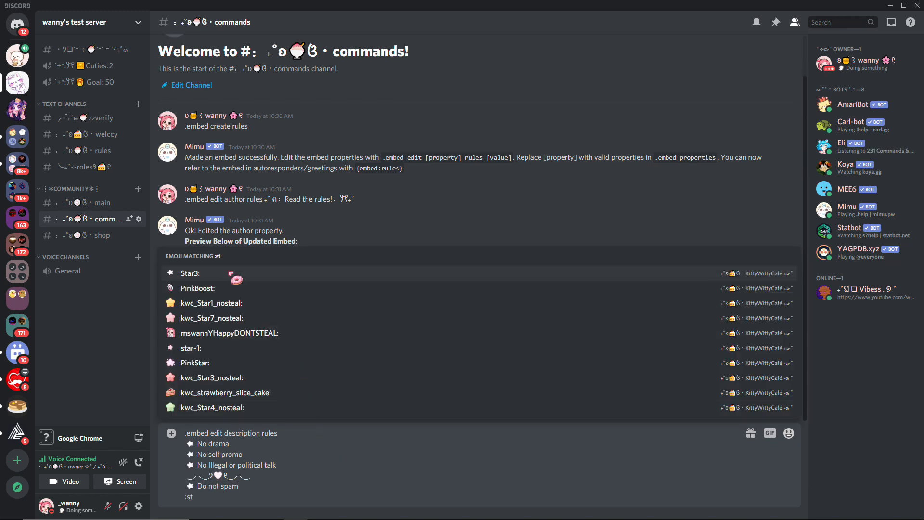
pyautogui.click(239, 271)
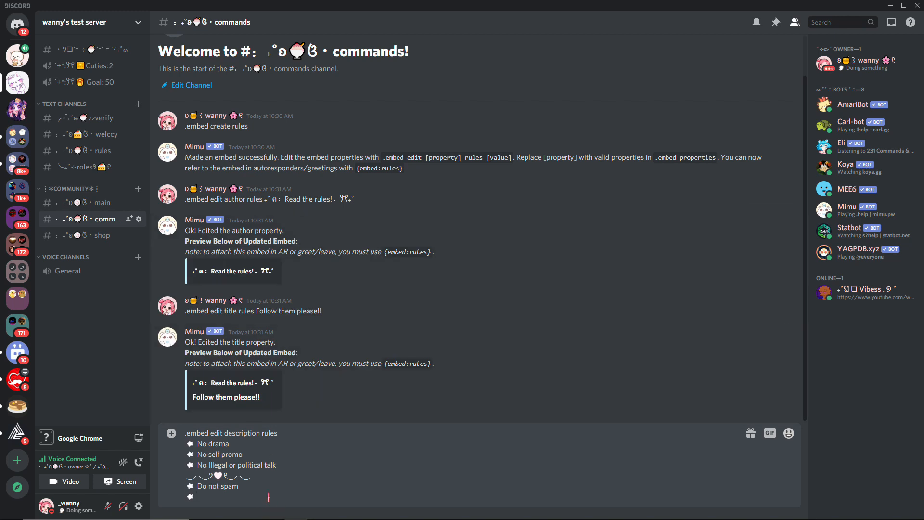
pyautogui.write('Do not copy the server')
pyautogui.hotkey('shift', 'Return')
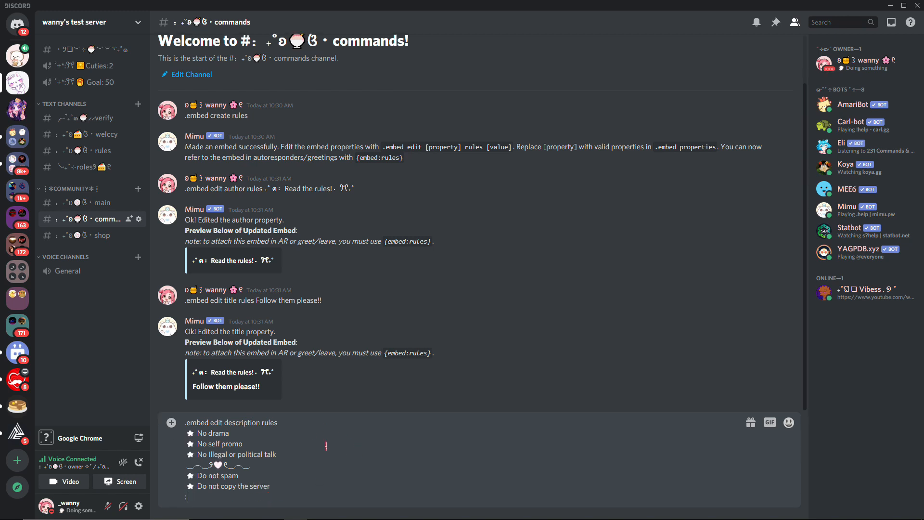
# - Add the last rule line to the draft with the Star3 emoji and "Keep the swearing low"
pyautogui.write(':sa')
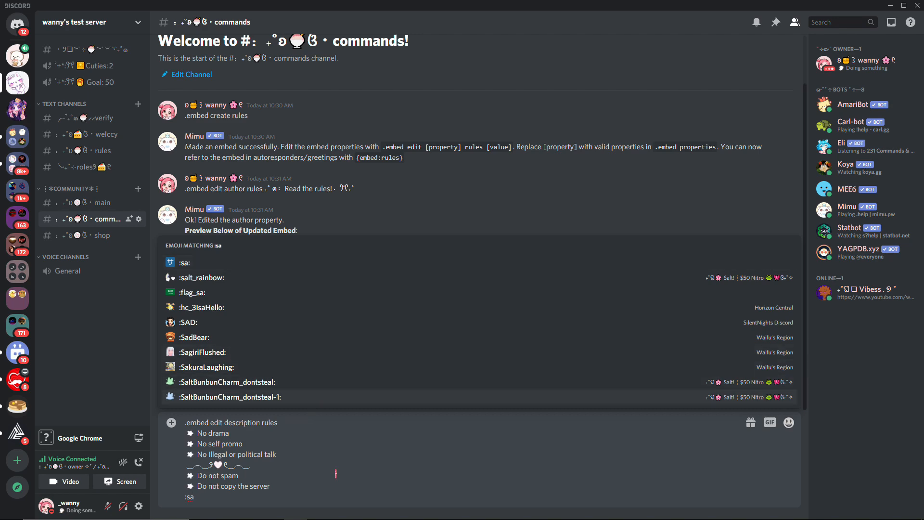
pyautogui.press('BackSpace')
pyautogui.write('ra')
pyautogui.press('BackSpace')
pyautogui.press('BackSpace')
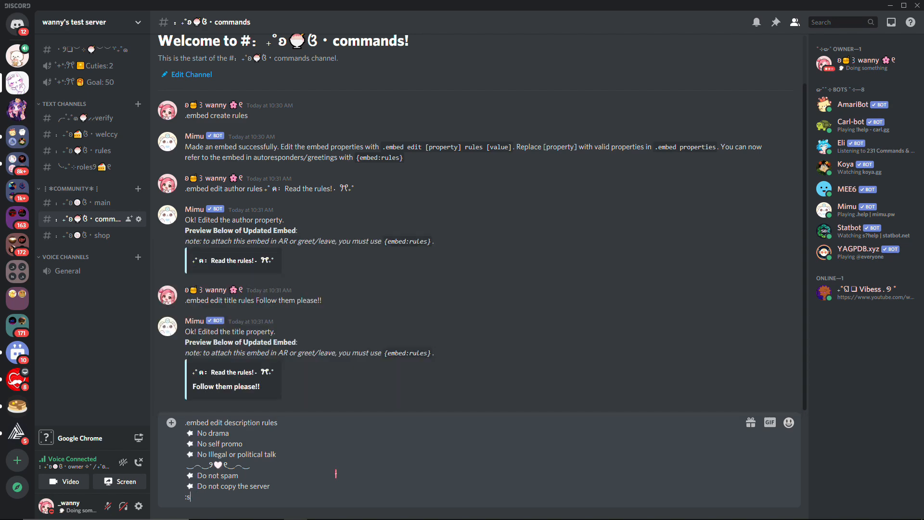
pyautogui.write('tar')
pyautogui.click(204, 262)
pyautogui.write('to')
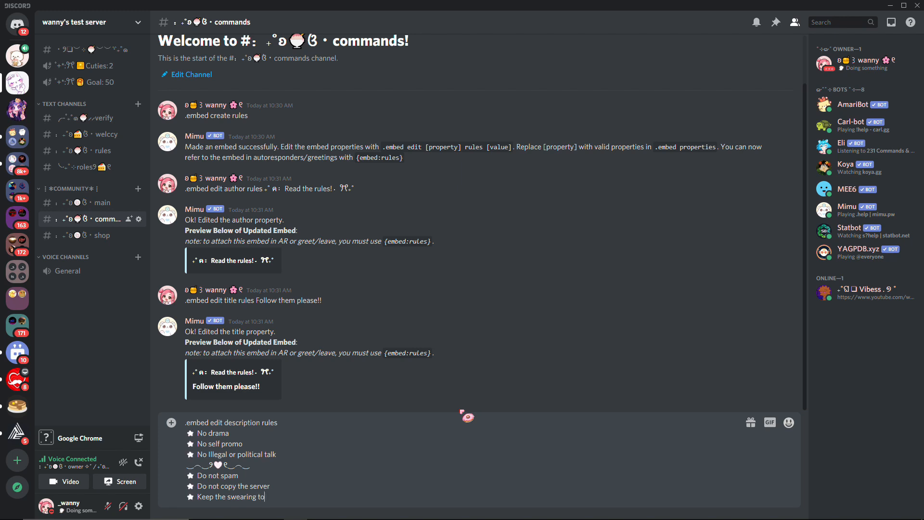
pyautogui.write(' a mi')
pyautogui.press('BackSpace')
pyautogui.press('BackSpace')
pyautogui.press('BackSpace')
pyautogui.press('BackSpace')
pyautogui.press('BackSpace')
pyautogui.press('BackSpace')
pyautogui.press('BackSpace')
pyautogui.press('BackSpace')
pyautogui.press('BackSpace')
pyautogui.write('low')
pyautogui.write(')))))')
pyautogui.press('BackSpace')
pyautogui.press('BackSpace')
pyautogui.press('BackSpace')
pyautogui.press('BackSpace')
pyautogui.press('BackSpace')
# - Send the drafted description command for the rules embed to Mimu
pyautogui.doubleClick(325, 499)
pyautogui.click(323, 499)
pyautogui.press('Return')
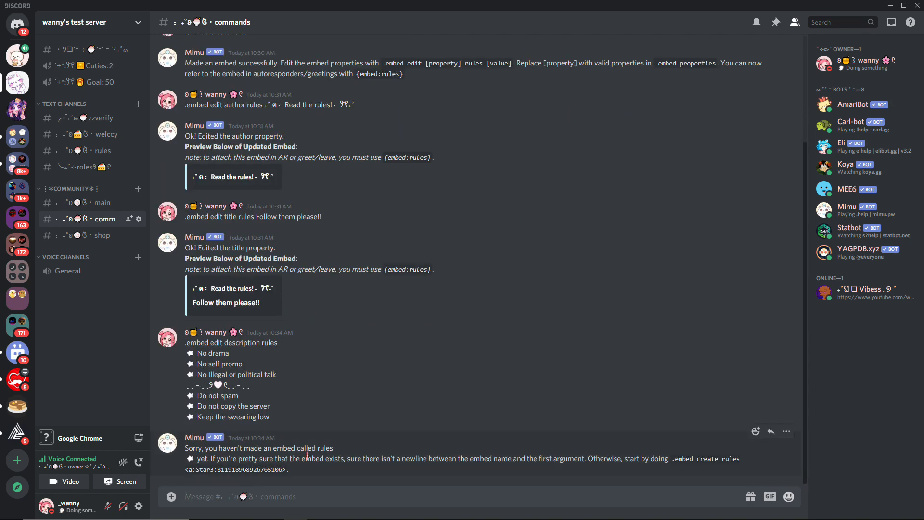
# - Copy the full text of the sent description command and paste it into a new message draft
pyautogui.moveTo(428, 458); pyautogui.dragTo(450, 492)
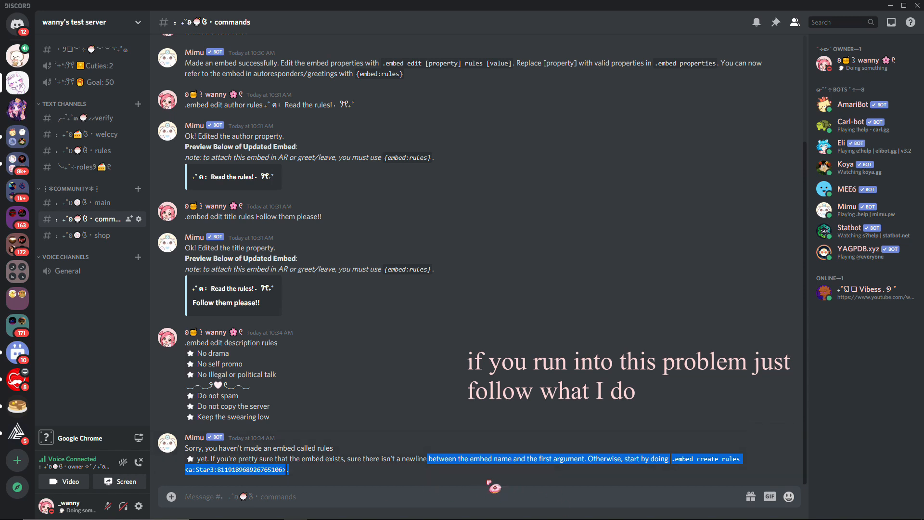
pyautogui.click(432, 397)
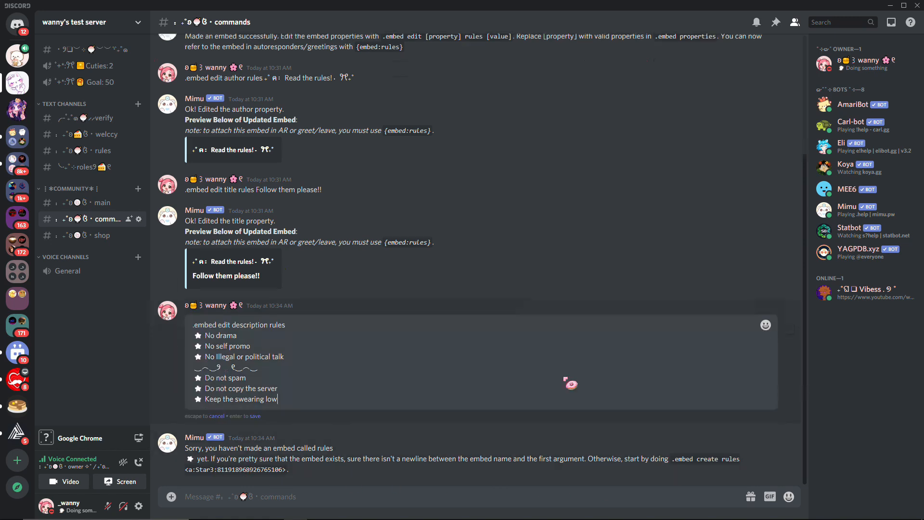
pyautogui.click(771, 327)
pyautogui.moveTo(292, 399); pyautogui.dragTo(193, 324)
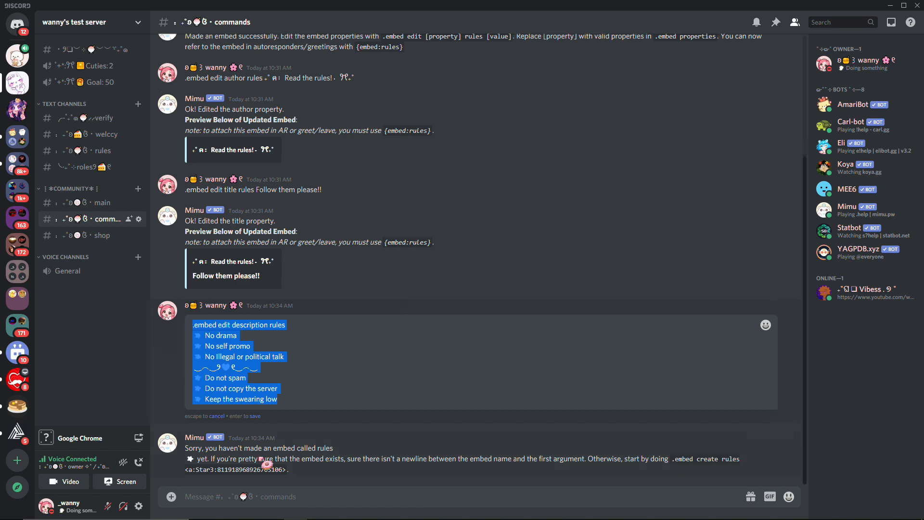
pyautogui.press('Escape')
pyautogui.write('.embed edit description rules ⭐ No drama ⭐ No self promo ⭐ No Illegal or political talk ‿︵‿୨🤍୧‿︵‿ ⭐ Do not spam ⭐ Do not copy the server ⭐ Keep the swearing low')
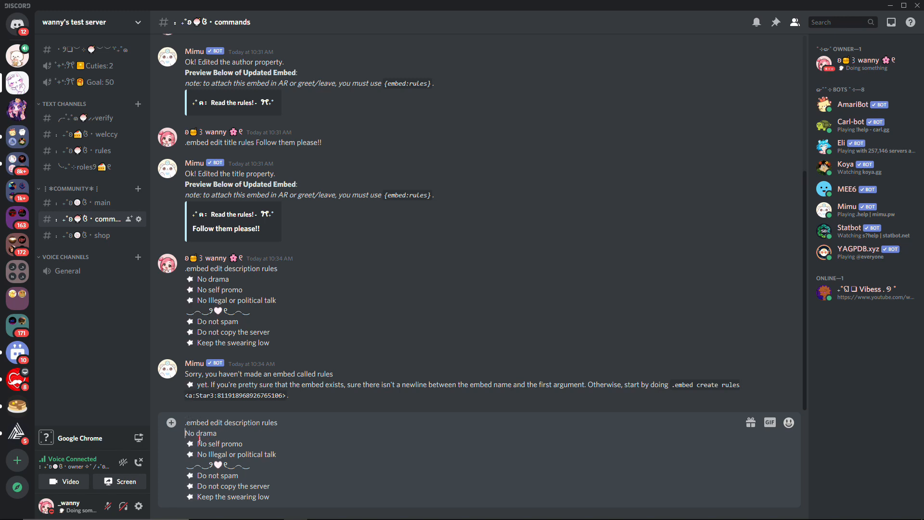
# - Put the "No drama" rule with its Star3 emoji on the same line as ".embed edit description rules" and send the command
pyautogui.press('BackSpace')
pyautogui.write(':staNo drama')
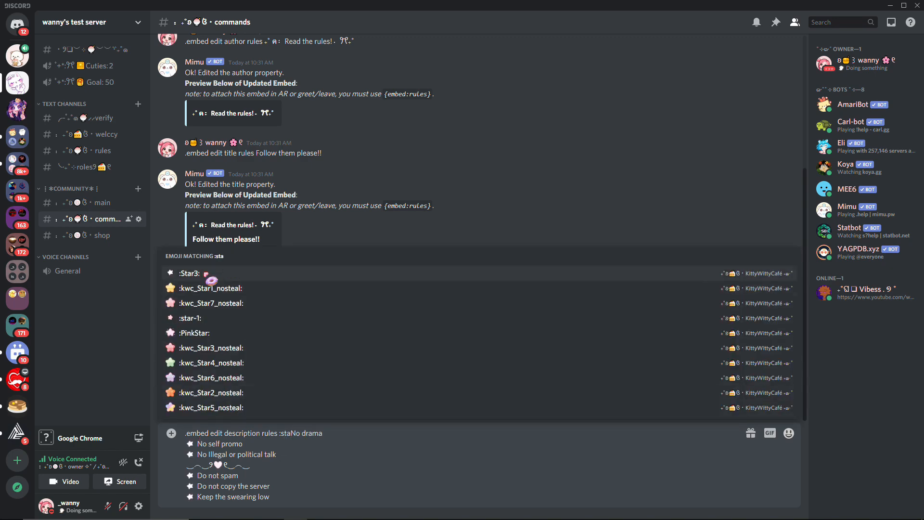
pyautogui.click(207, 273)
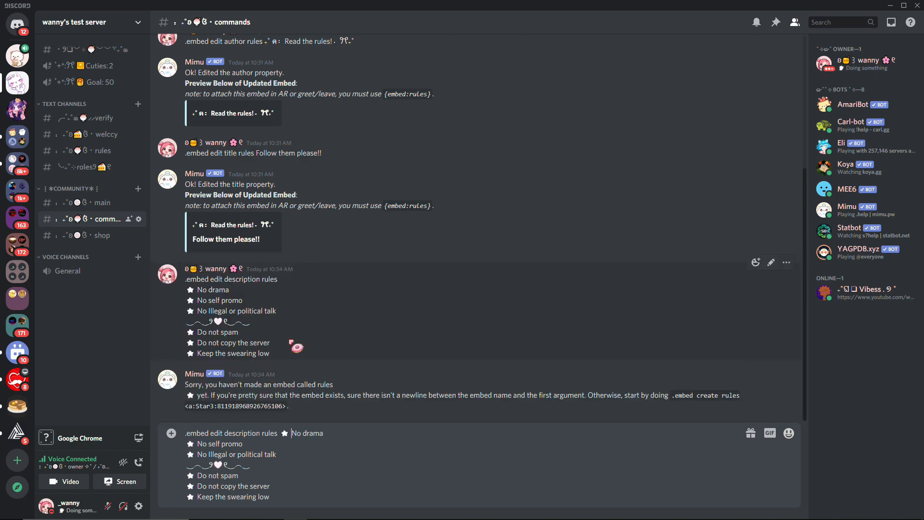
pyautogui.press('Return')
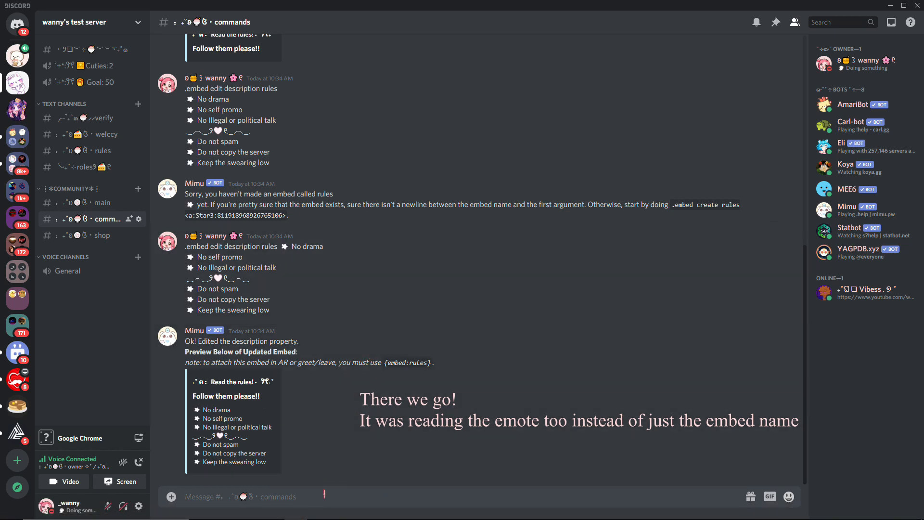
pyautogui.write('.embed')
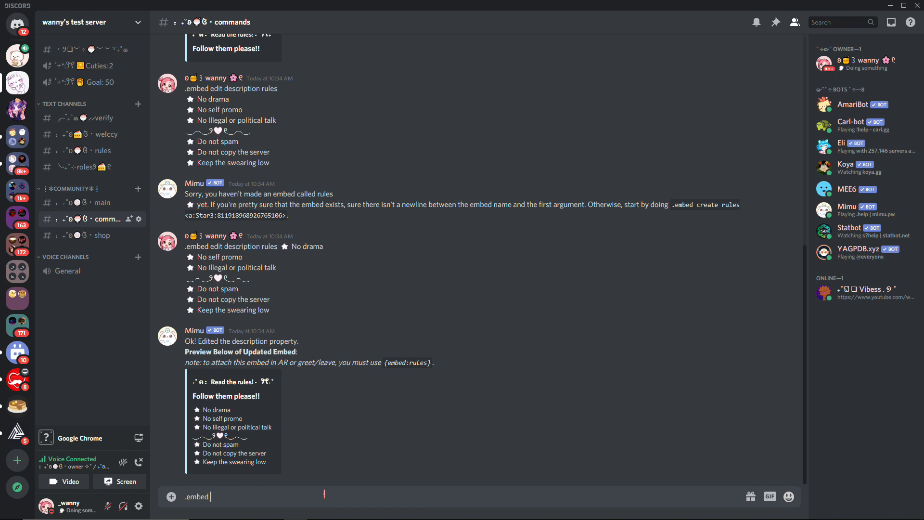
pyautogui.hotkey('ctrl', 'a')
pyautogui.press('BackSpace')
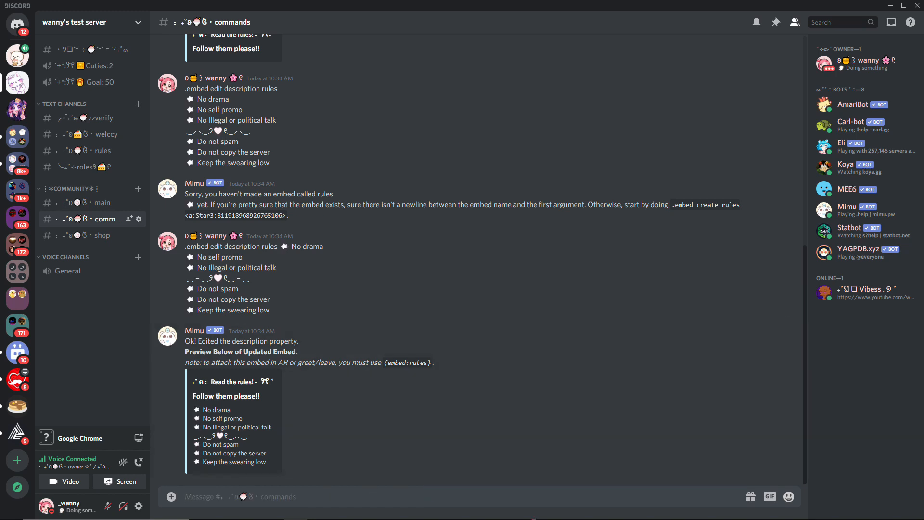
# - Post the grey cat with a knife emoji from the KittyWittyCafé emoji set in the channel and copy its link
pyautogui.click(788, 496)
pyautogui.scroll(-3, 741, 409)
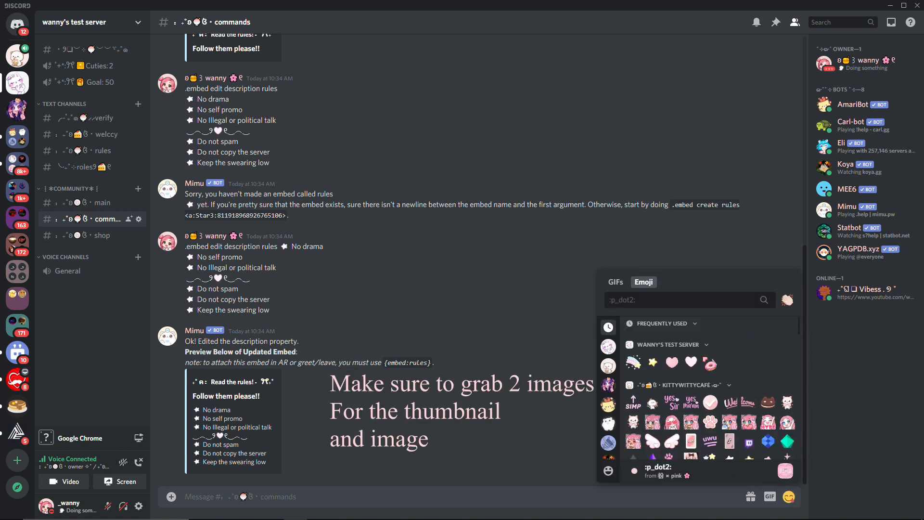
pyautogui.scroll(-10, 683, 397)
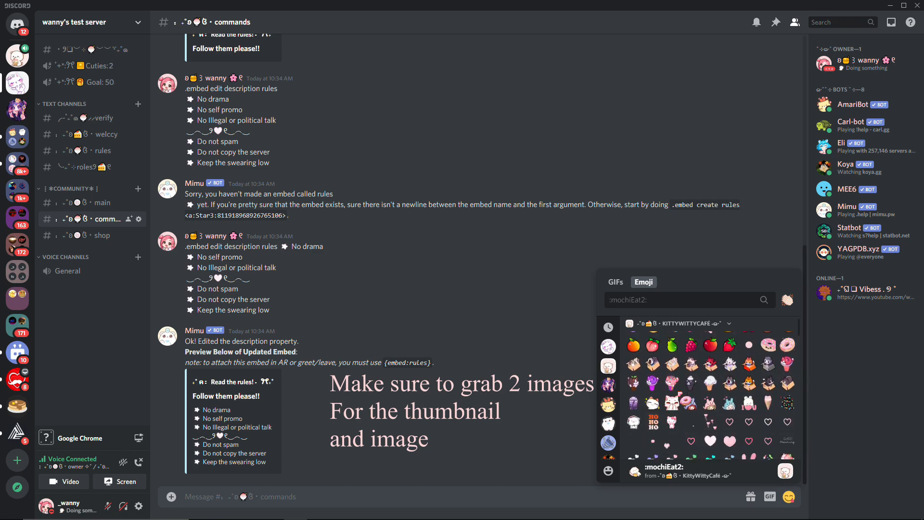
pyautogui.scroll(-2, 684, 399)
pyautogui.scroll(8, 684, 399)
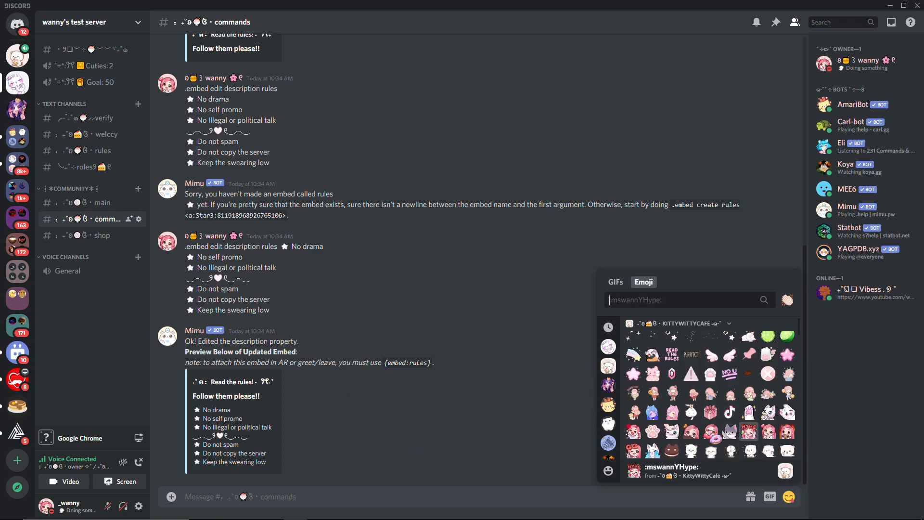
pyautogui.click(739, 436)
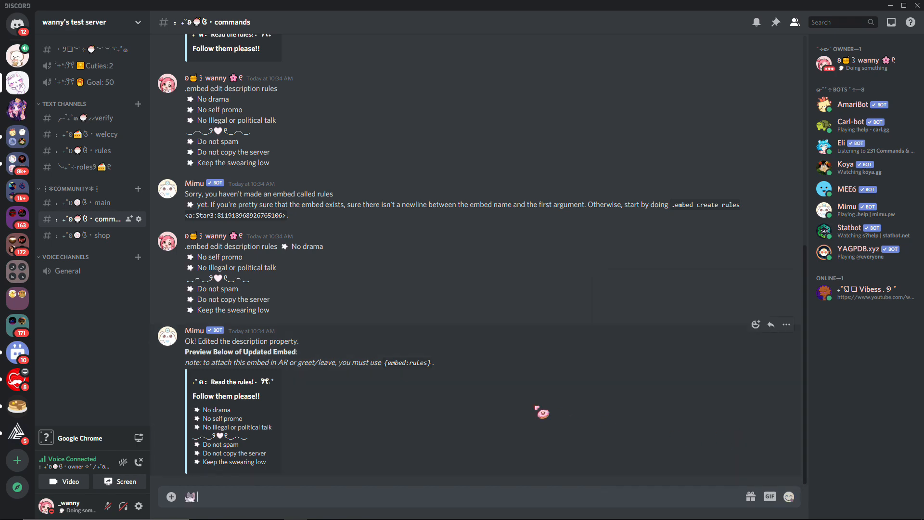
pyautogui.press('Return')
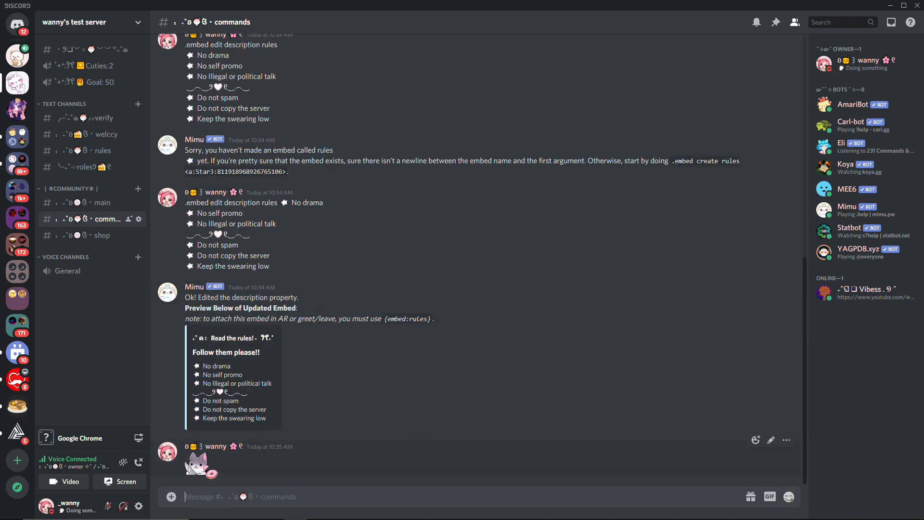
pyautogui.rightClick(202, 468)
pyautogui.click(287, 469)
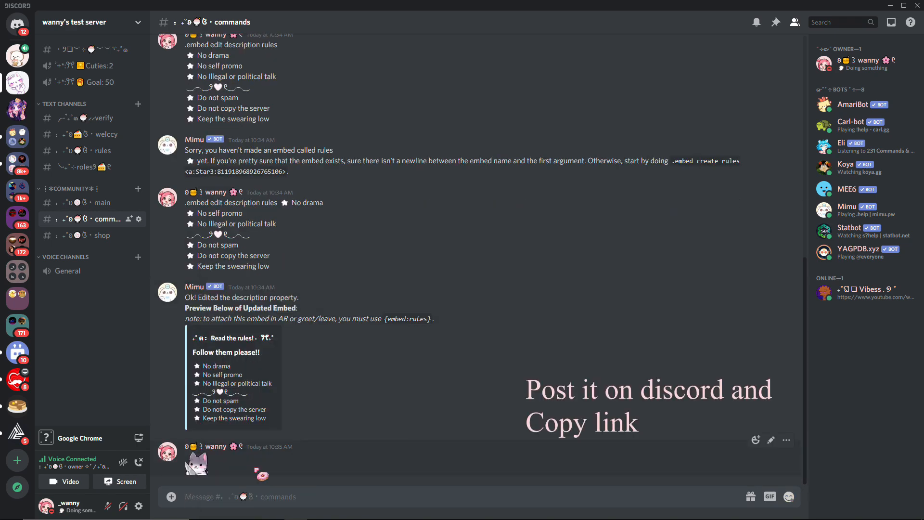
# - Set the rules embed's thumbnail with ".embed edit thumbnail rules" followed by the copied cat emoji link
pyautogui.write('.embed')
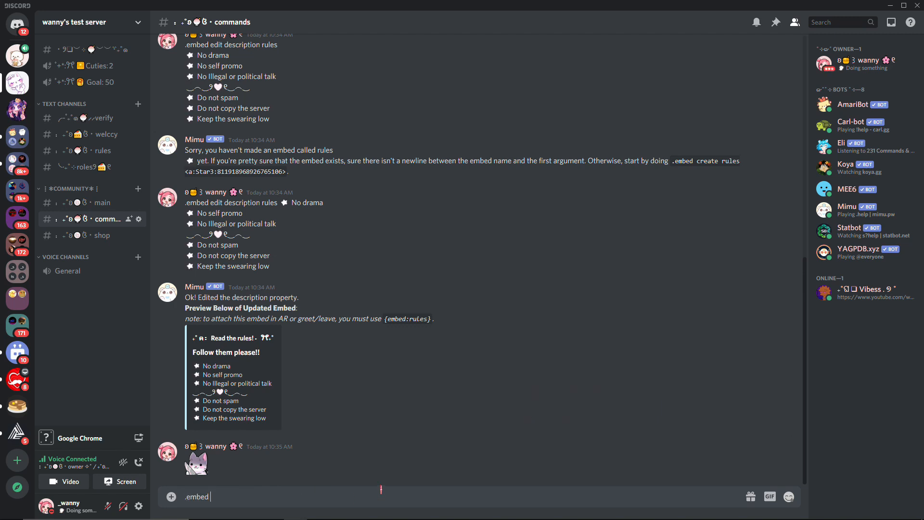
pyautogui.write(' edit thumbnail')
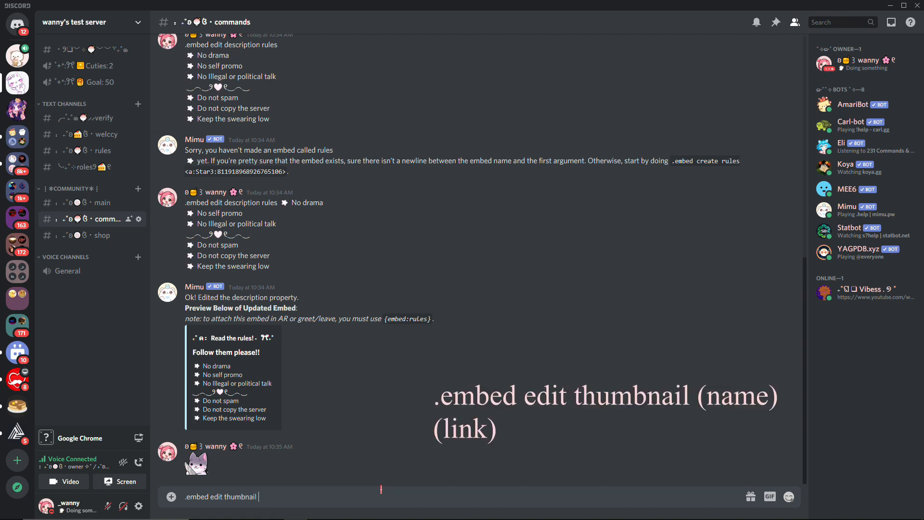
pyautogui.write(' rules')
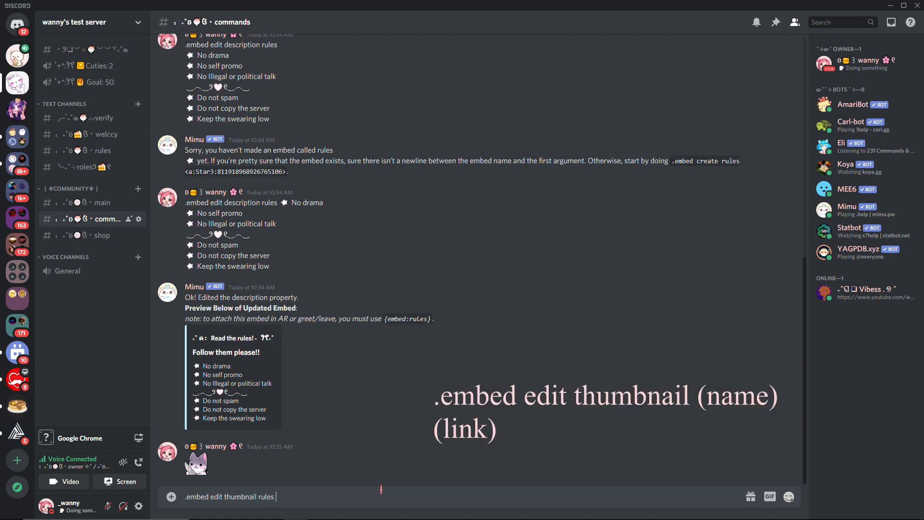
pyautogui.hotkey('ctrl', 'v')
pyautogui.press('Return')
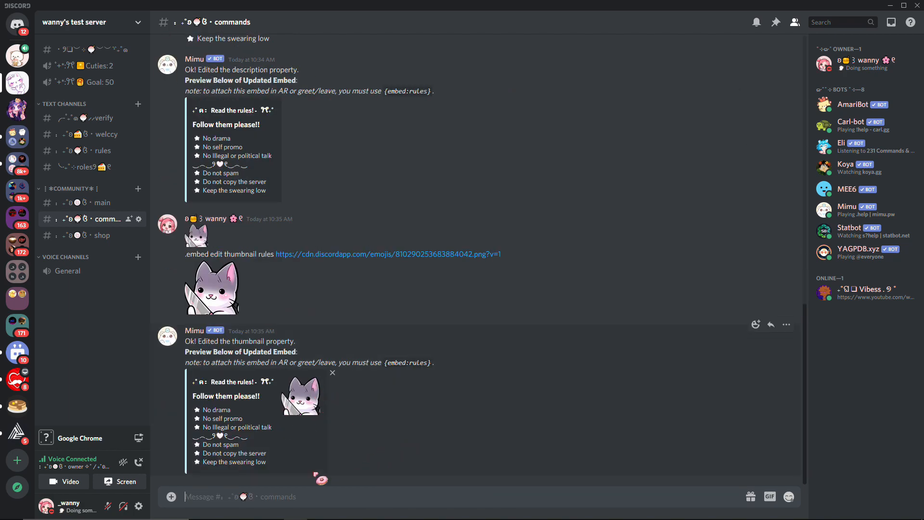
# - Draft the command ".embed edit image rules" in the commands channel without sending it
pyautogui.write('.ed')
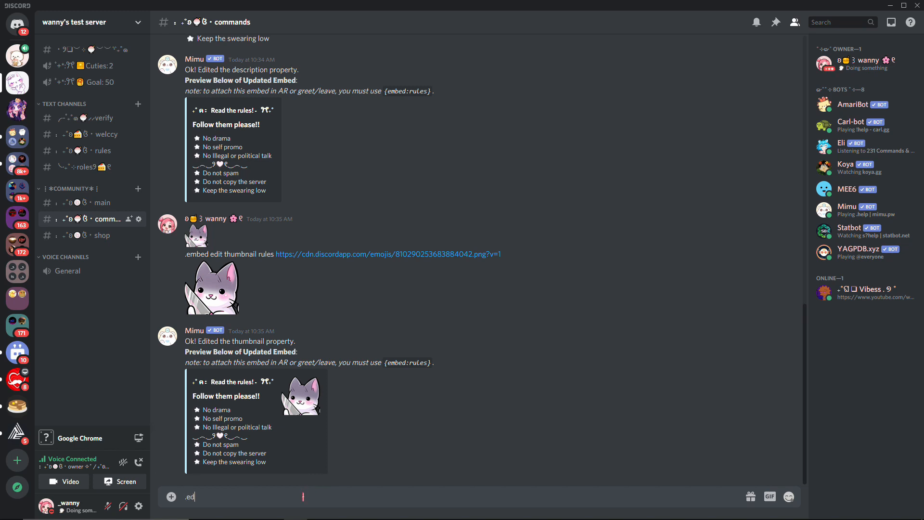
pyautogui.press('BackSpace')
pyautogui.write('mbed edit ima')
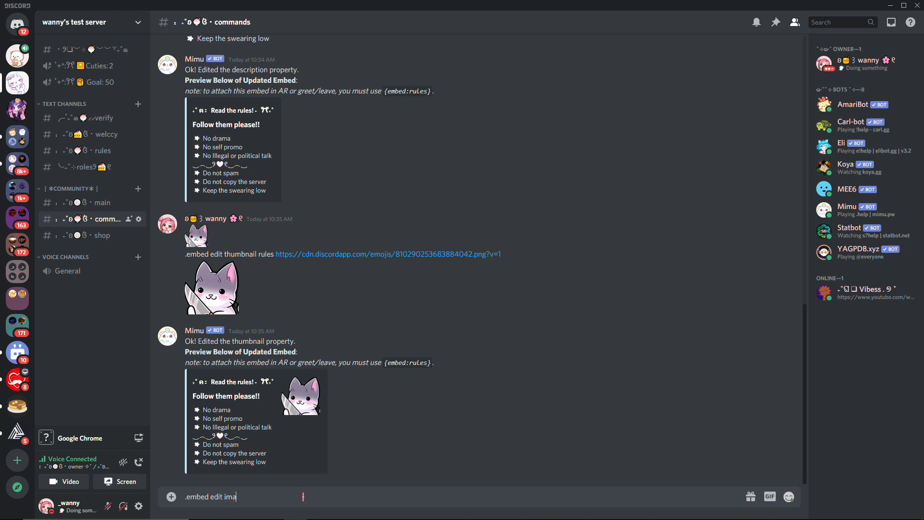
pyautogui.write('ge rules')
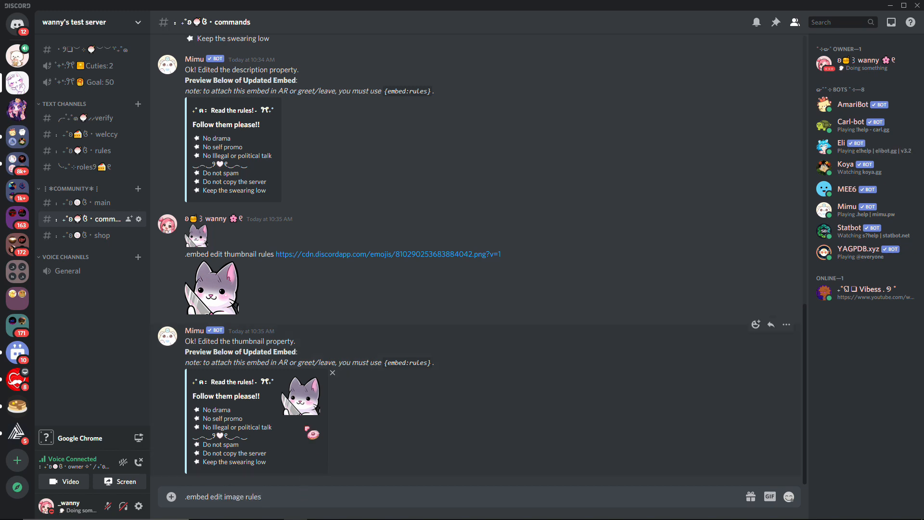
# - Copy the link of the pink and orange bar image posted in the rules channel, and return to the commands channel
pyautogui.click(89, 155)
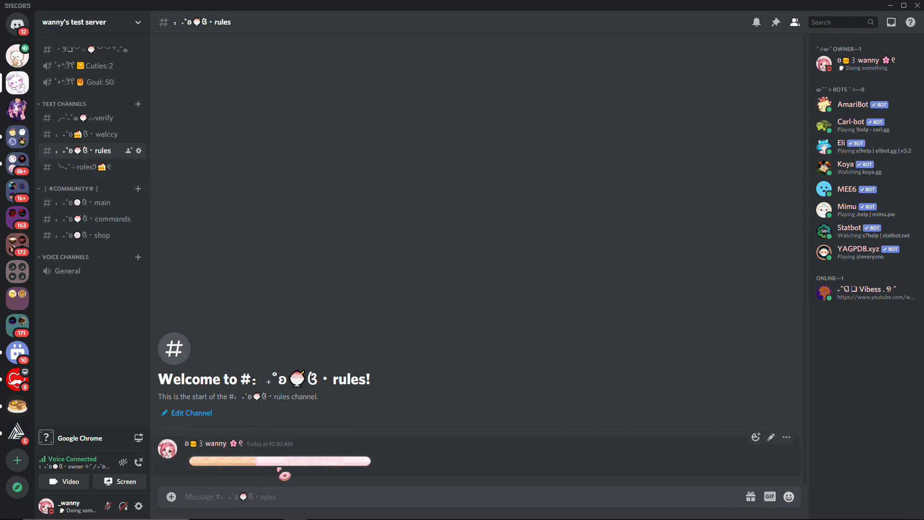
pyautogui.rightClick(302, 464)
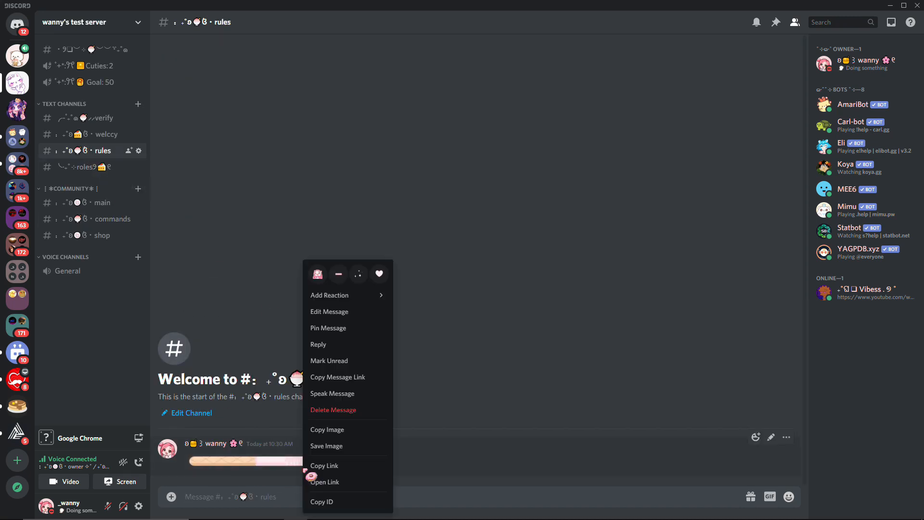
pyautogui.click(349, 482)
pyautogui.click(92, 222)
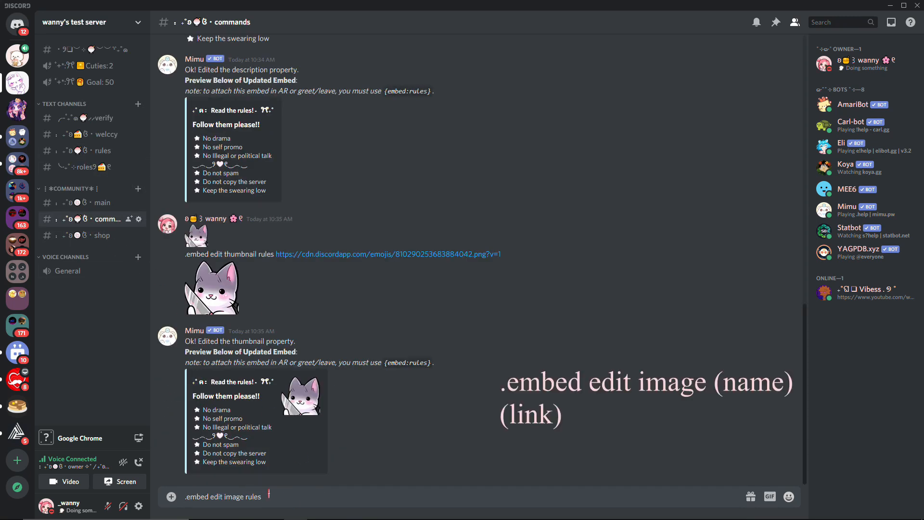
# - Set the rules embed's image by sending ".embed edit image rules" followed by the copied Kwc_DividerPink.png link
pyautogui.hotkey('ctrl', 'v')
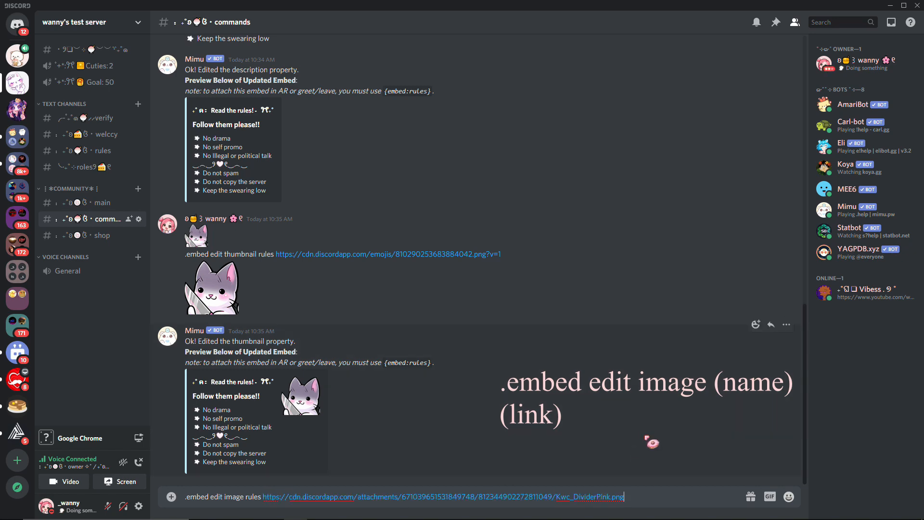
pyautogui.press('Return')
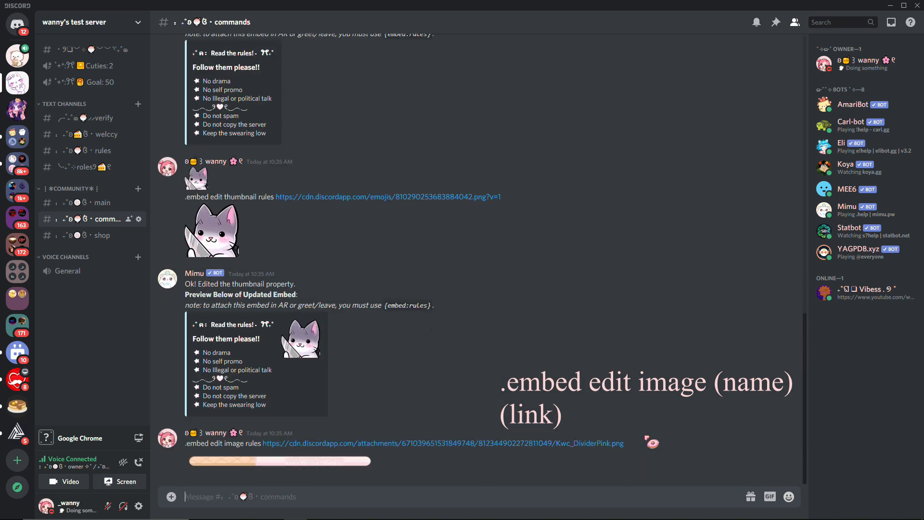
pyautogui.click(315, 466)
pyautogui.click(317, 471)
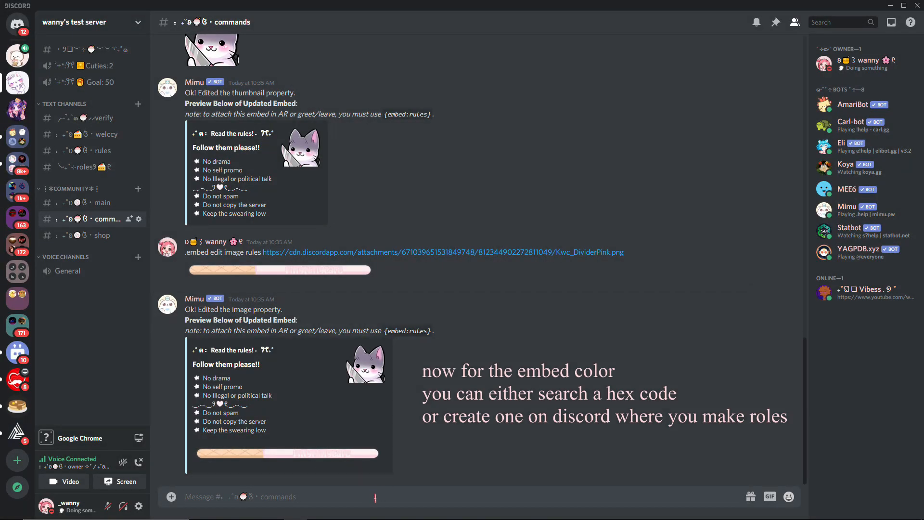
# - Try to set the embed color with ".embed edit color #ffebeb", leaving out the embed name
pyautogui.write('.embed edit ')
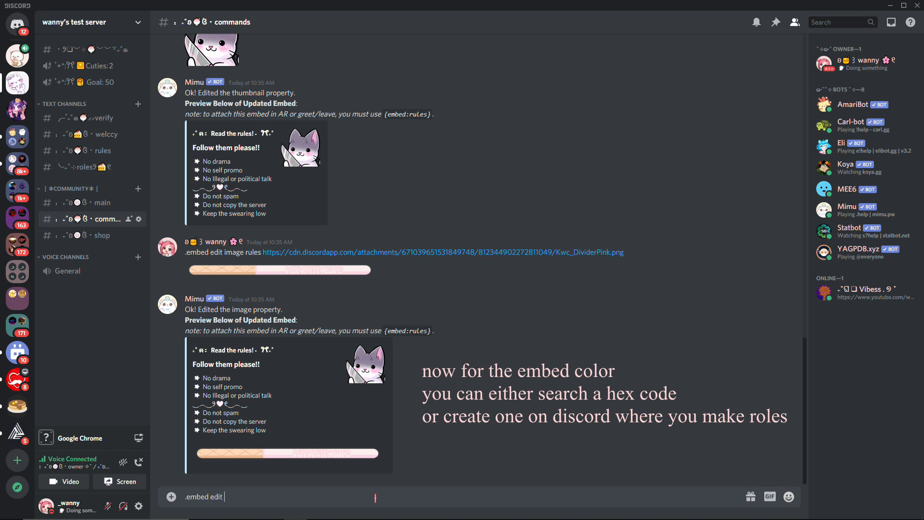
pyautogui.write('color')
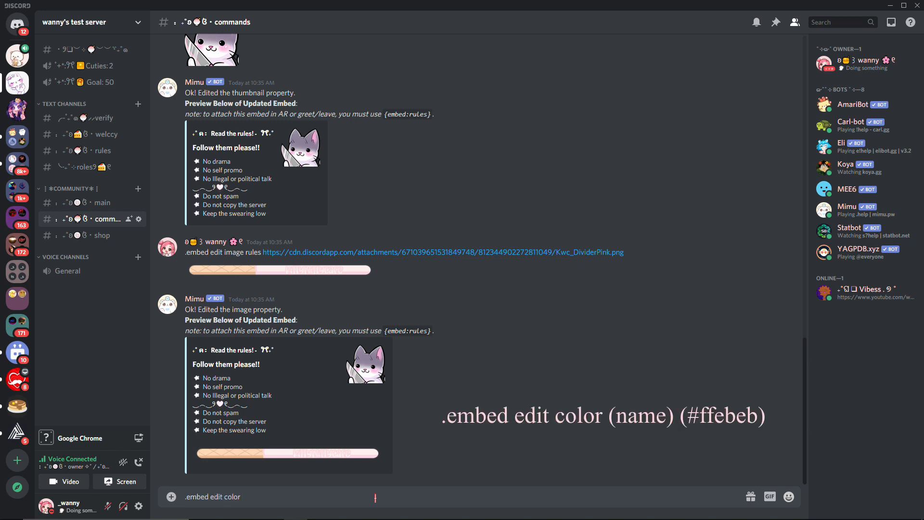
pyautogui.write(' #ffebeb')
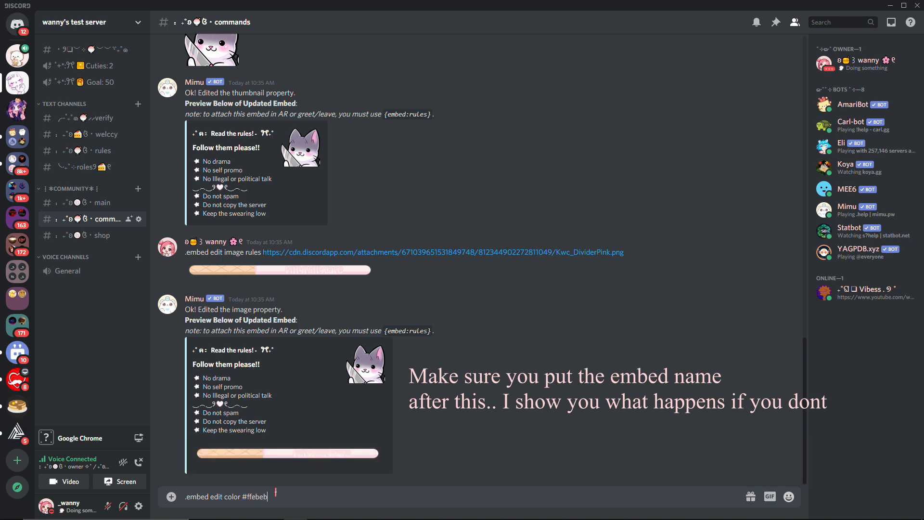
pyautogui.press('Return')
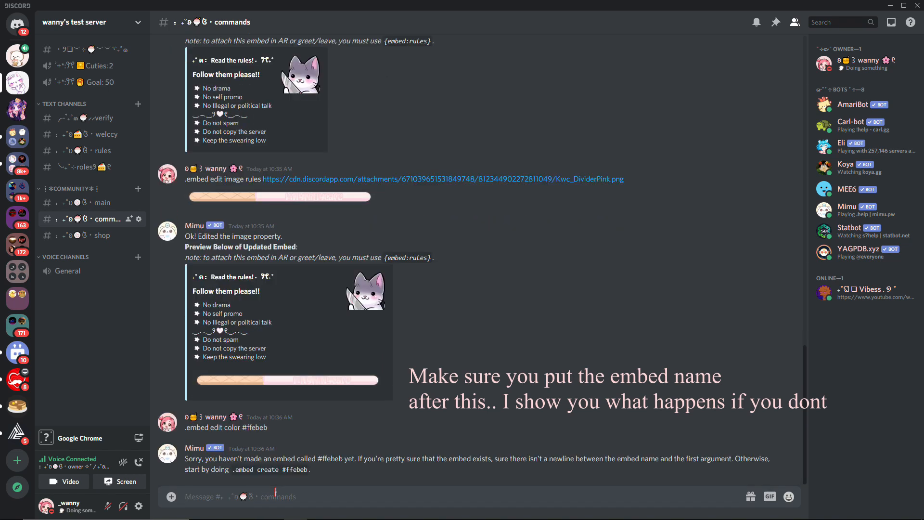
# - Set the rules embed's color with the command ".embed edit color rules #ffebeb"
pyautogui.write('.e')
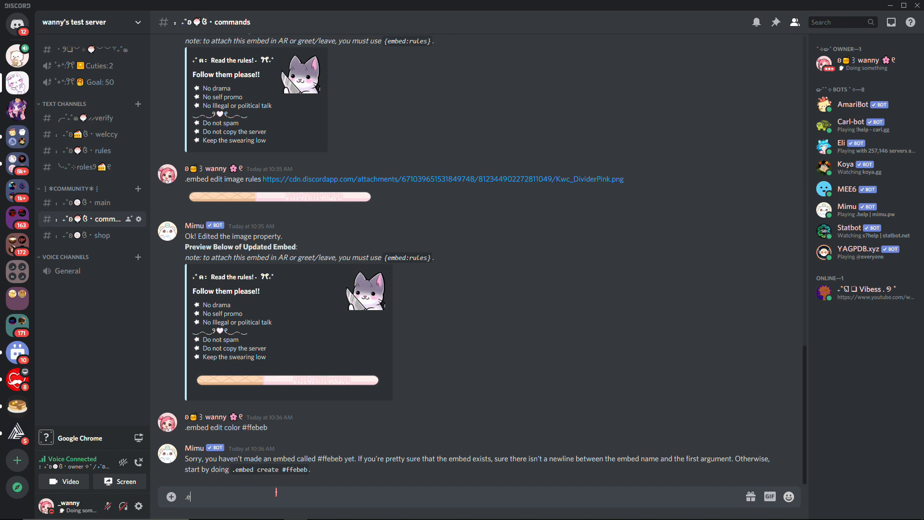
pyautogui.write('mbed edit')
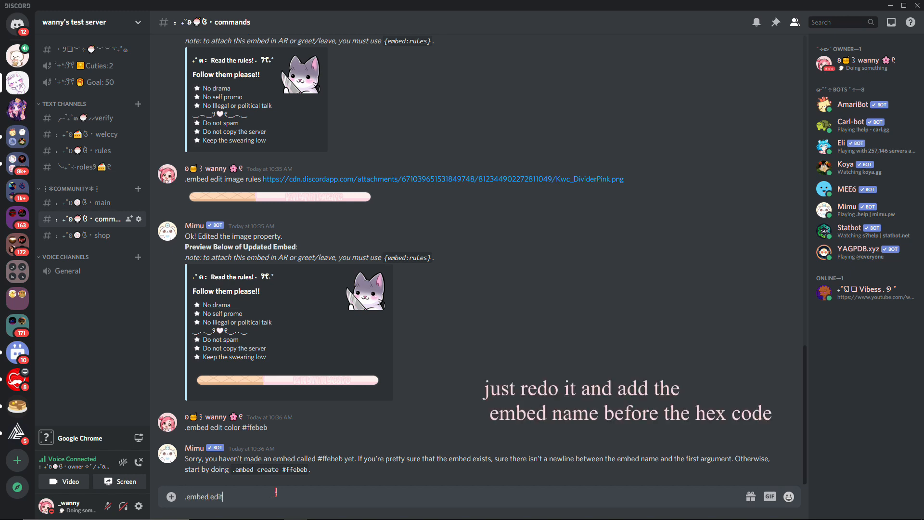
pyautogui.write(' color rules #f')
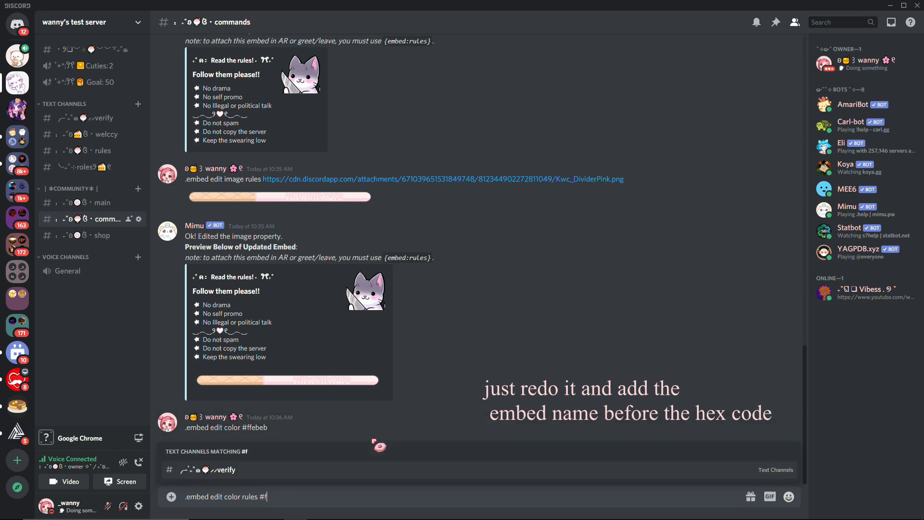
pyautogui.write('f')
pyautogui.write('e')
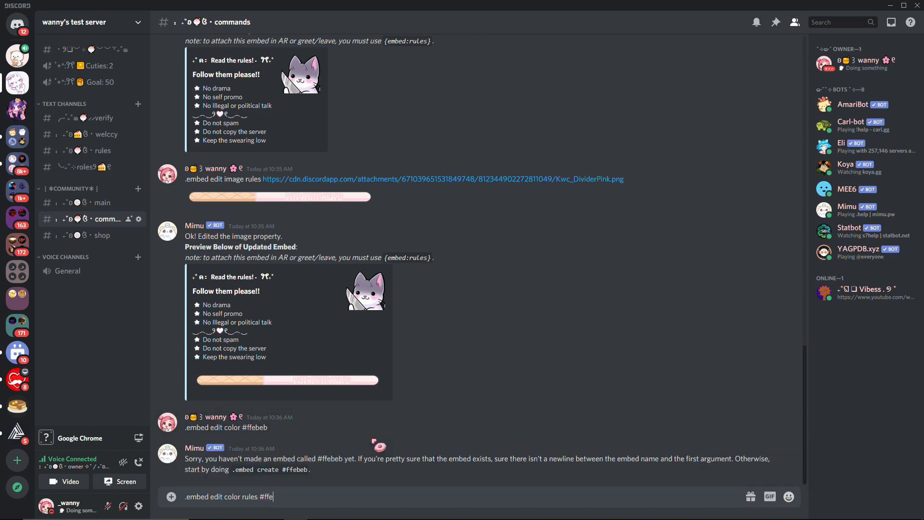
pyautogui.write('bev')
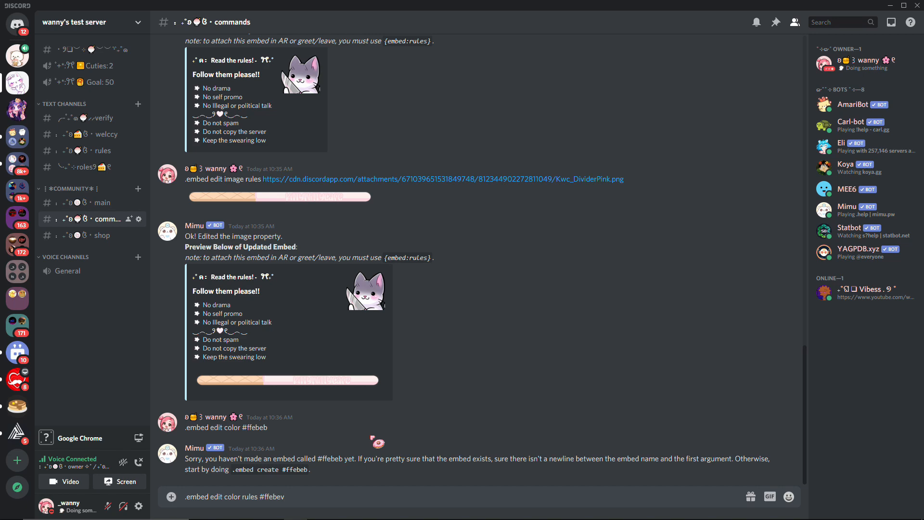
pyautogui.press('BackSpace')
pyautogui.write('b')
pyautogui.press('Return')
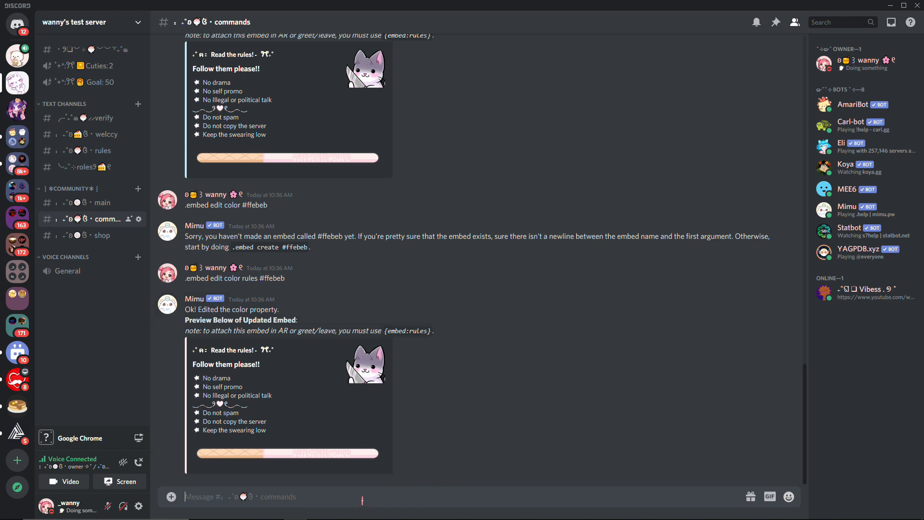
# - Set the rules embed's footer with the command ".embed edit footer rules Respect the rules or else :e"
pyautogui.write('.embed')
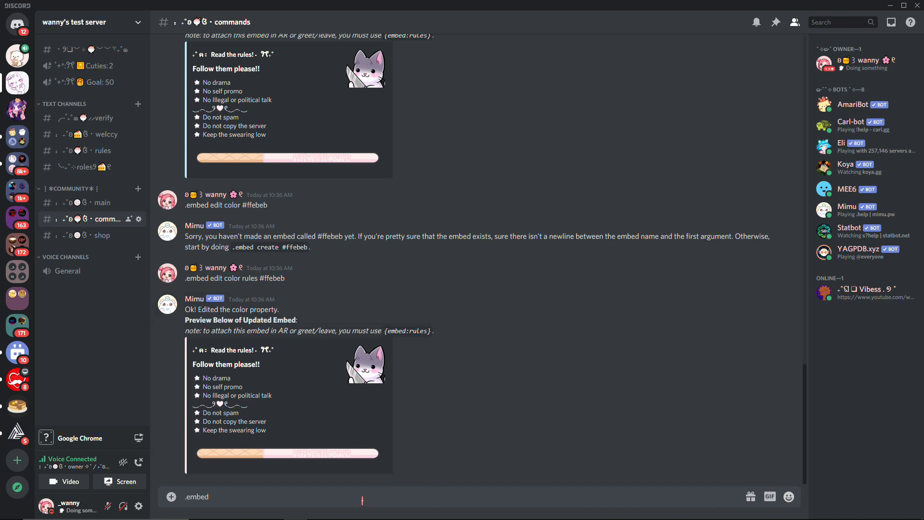
pyautogui.write(' edit footer rules')
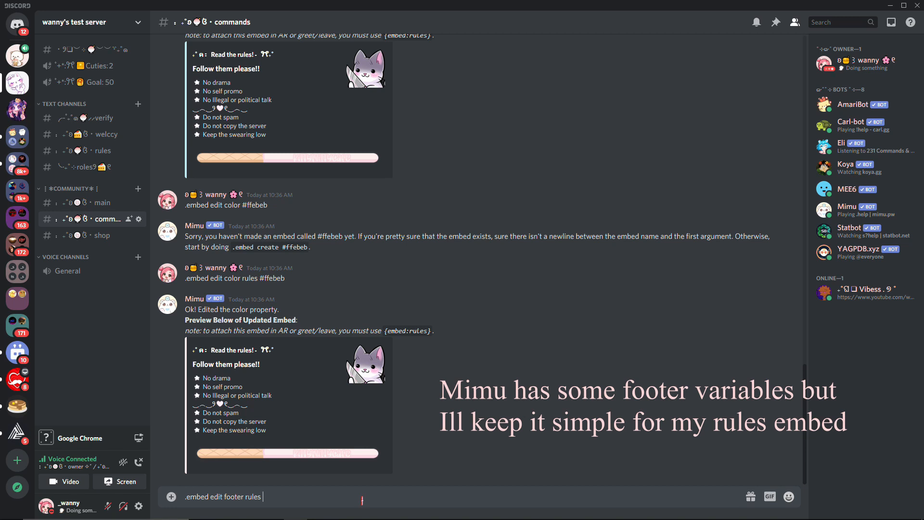
pyautogui.write('t the rules or')
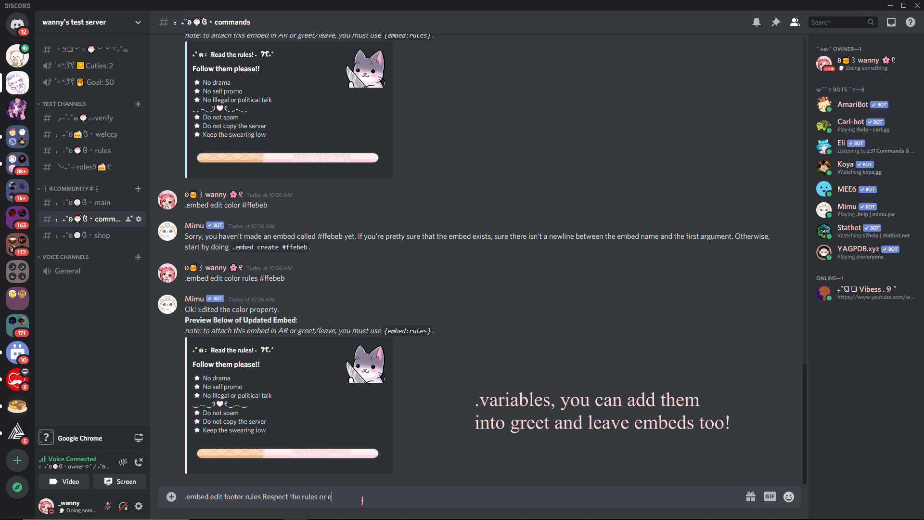
pyautogui.write('e')
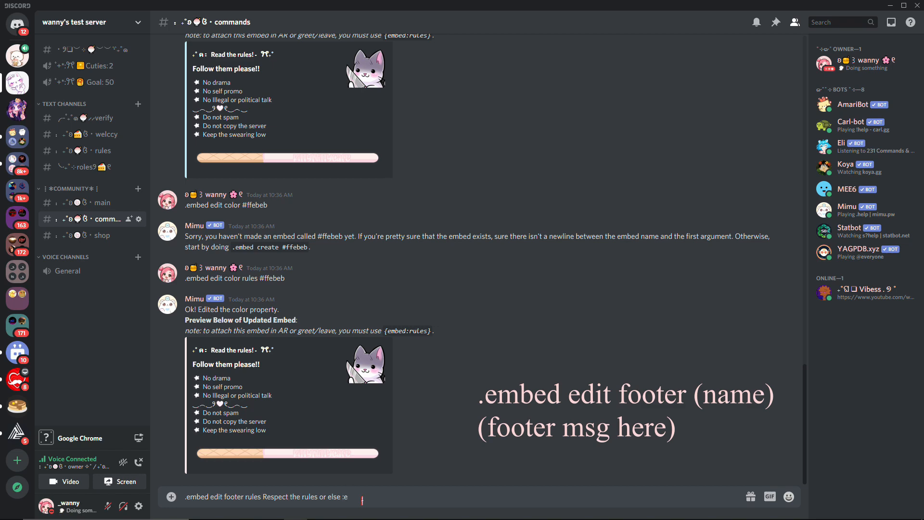
pyautogui.write(':e')
pyautogui.press('Return')
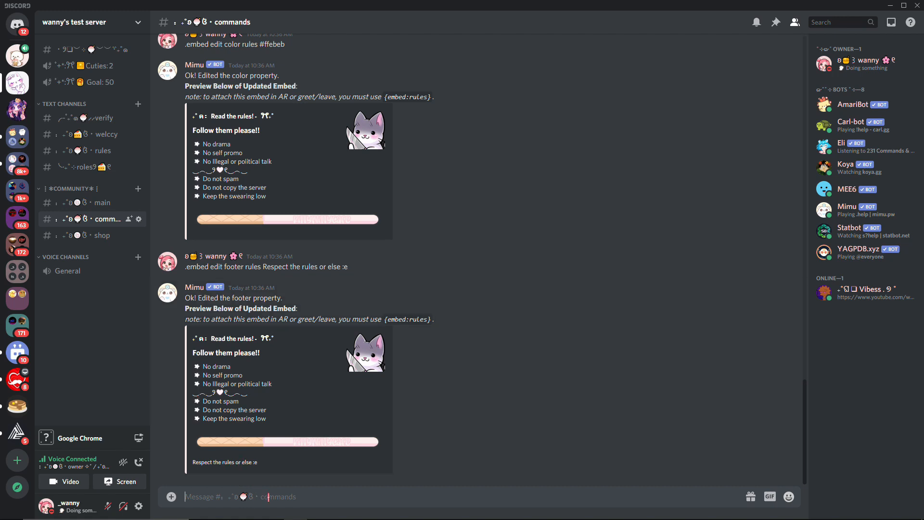
# - Turn on the rules embed's timestamp with the command ".embed edit timestamp rules yes"
pyautogui.write('.embed')
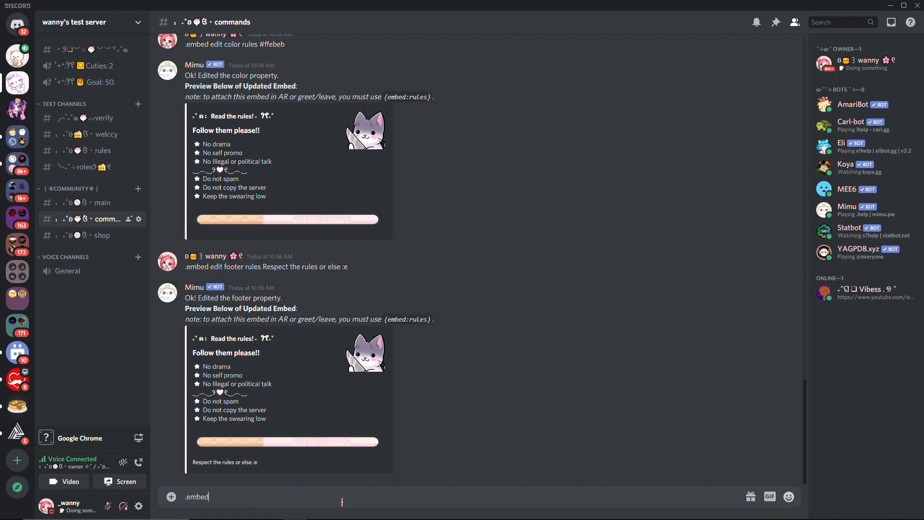
pyautogui.write(' edit timestamp rules')
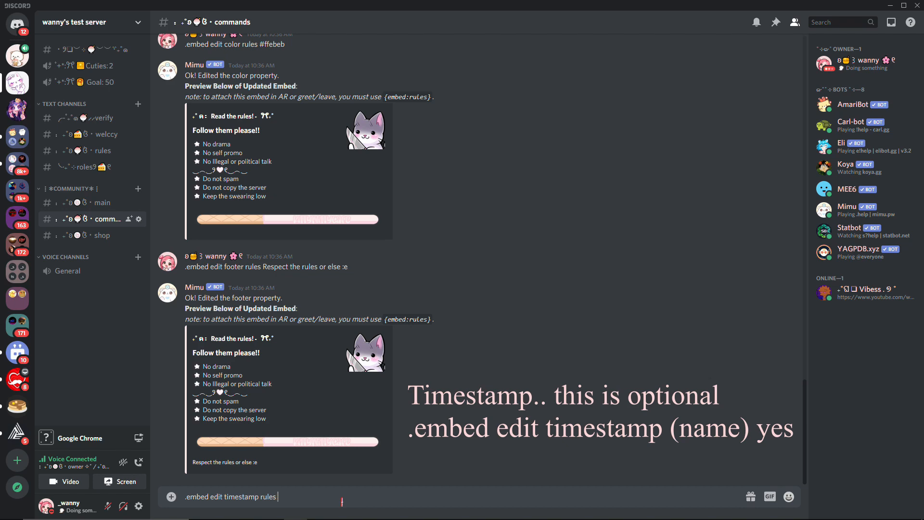
pyautogui.write(' yes')
pyautogui.press('Return')
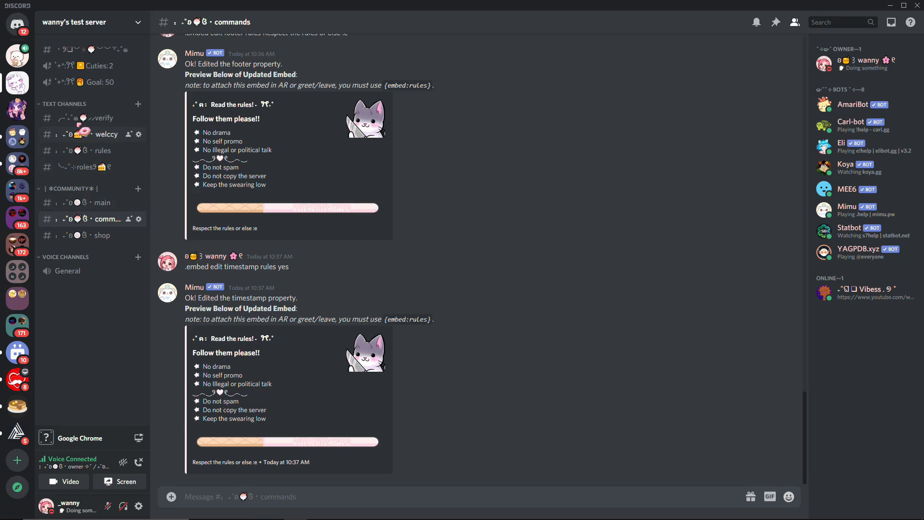
# - Delete the message with the pink and orange bar image from the rules channel
pyautogui.click(103, 151)
pyautogui.rightClick(336, 460)
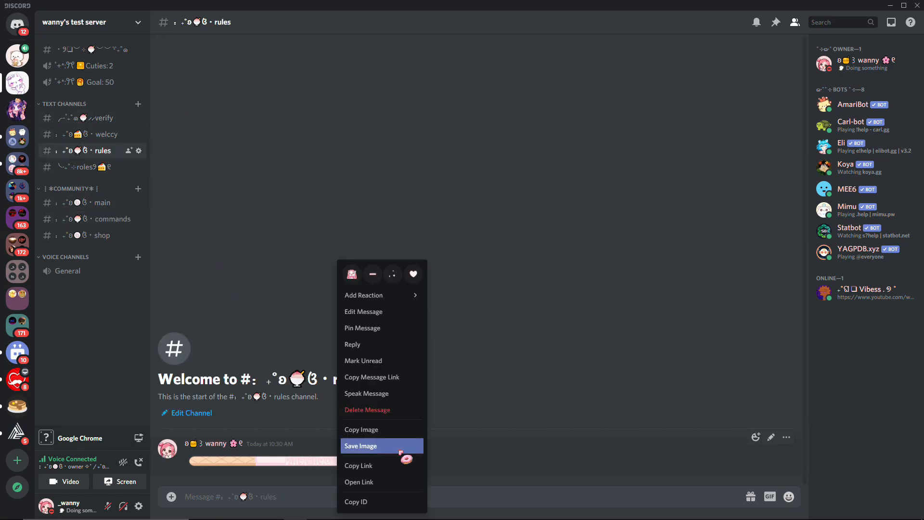
pyautogui.click(387, 410)
pyautogui.click(538, 326)
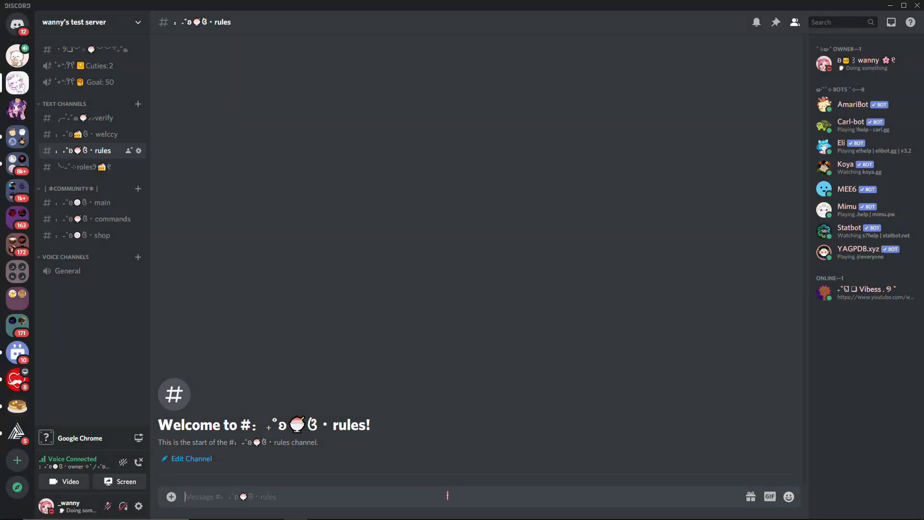
# - Post the embed in the rules channel with ".embed show rules" and delete the command message
pyautogui.write('.embed show rules')
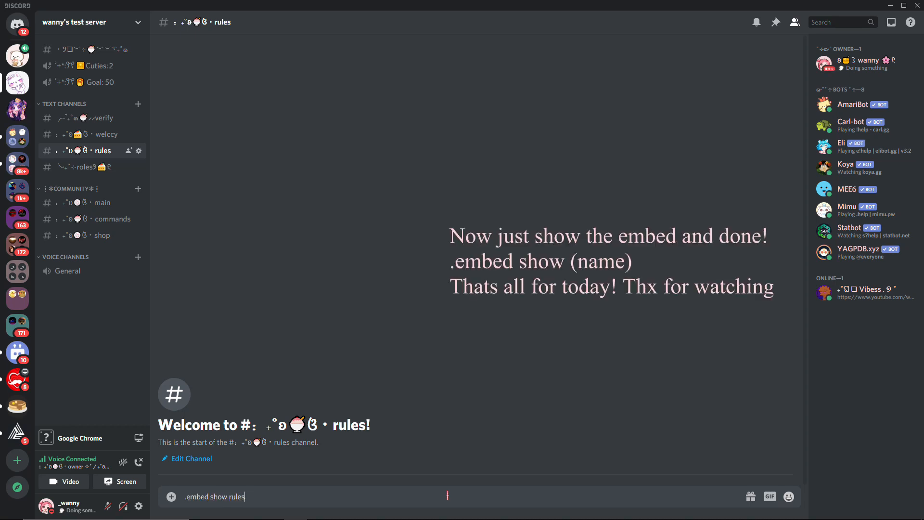
pyautogui.press('Return')
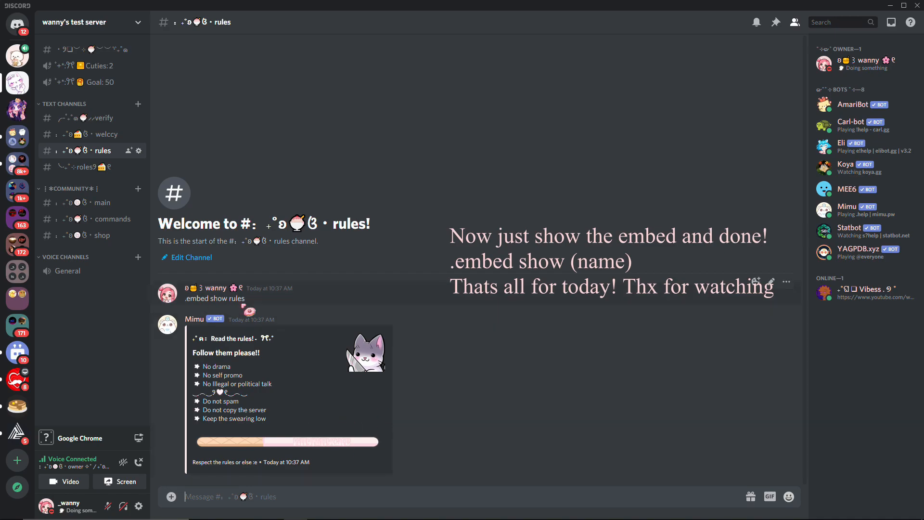
pyautogui.rightClick(253, 299)
pyautogui.click(293, 443)
pyautogui.click(537, 326)
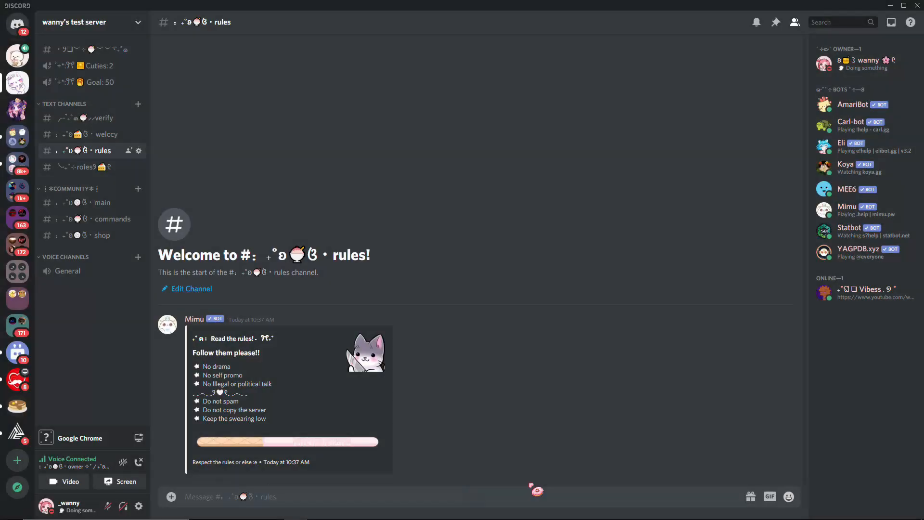